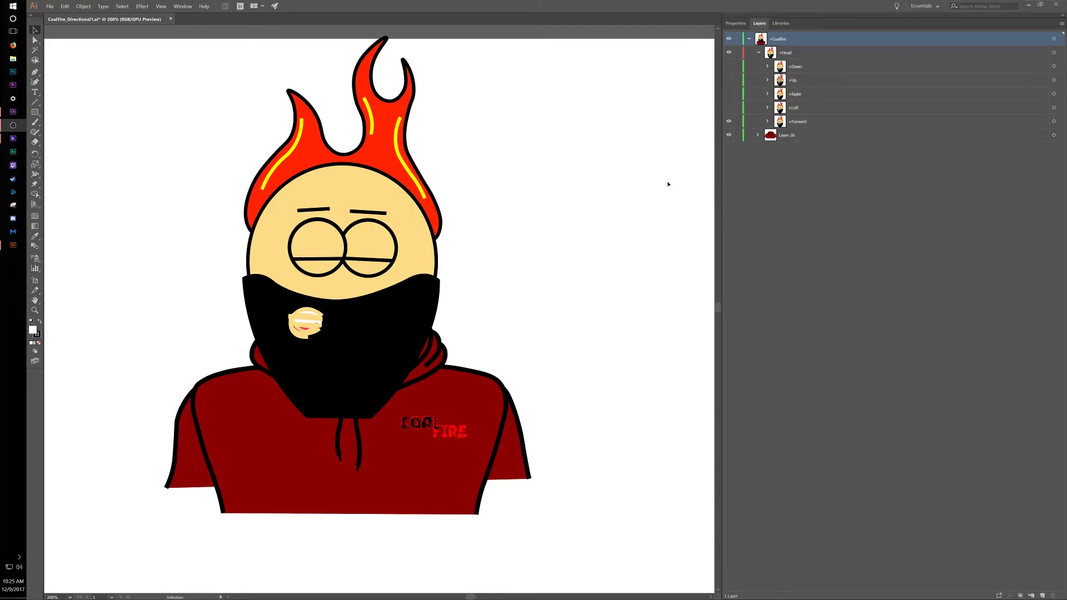
Select the hoodie body artwork, then deselect it.
scroll(512, 289, down, 1)
scroll(515, 292, up, 3)
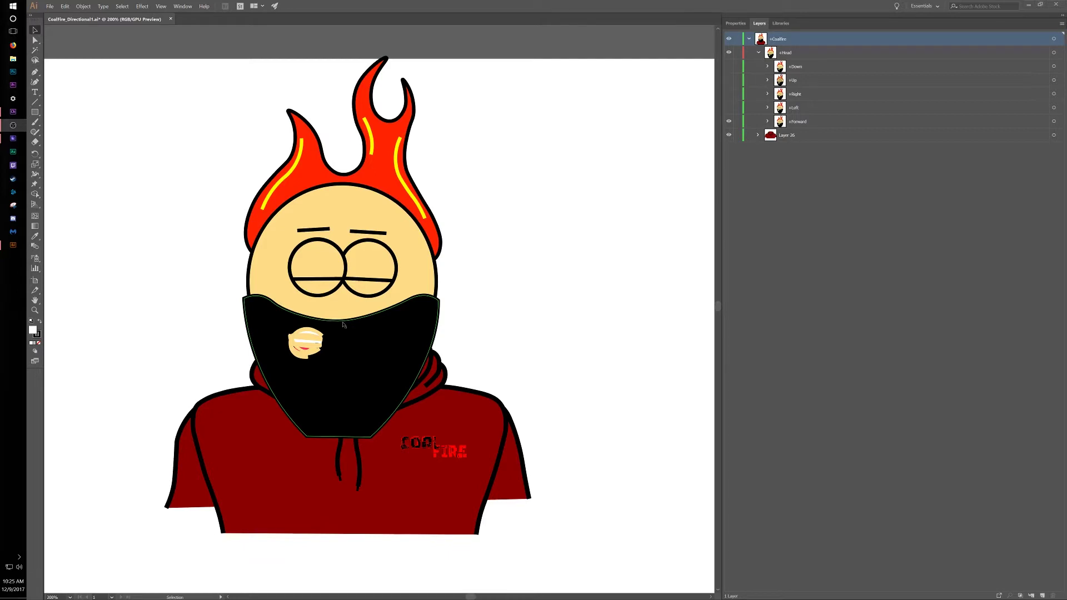
scroll(554, 385, down, 1)
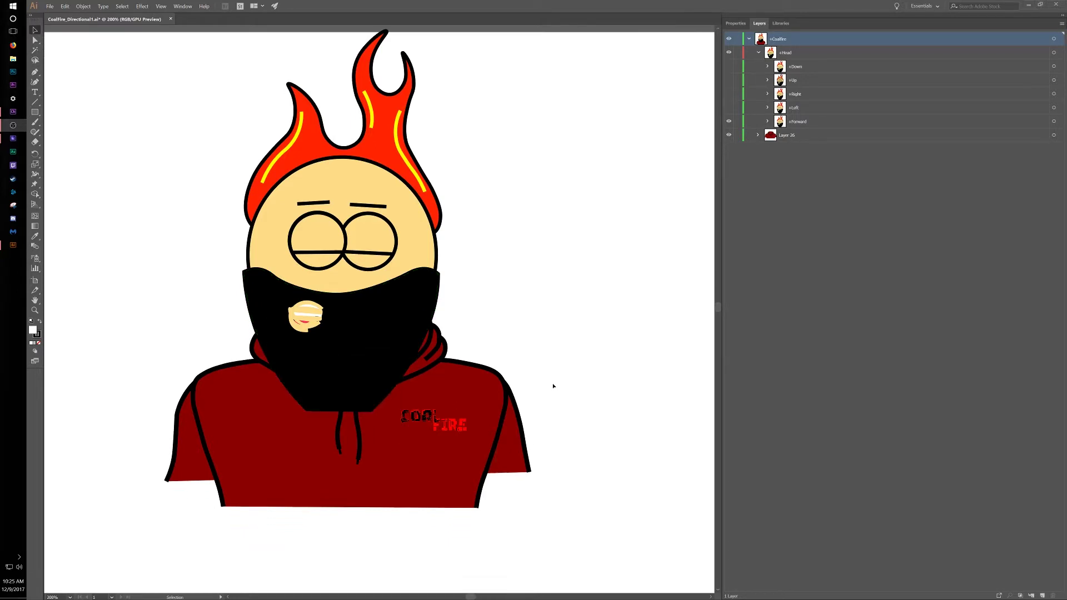
scroll(553, 386, down, 2)
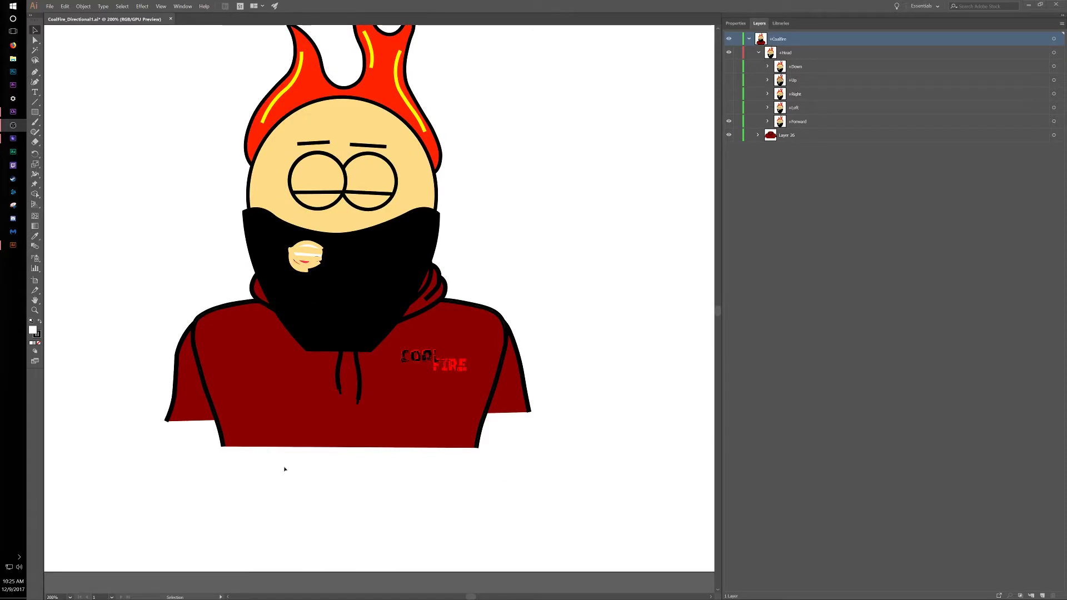
scroll(542, 459, up, 1)
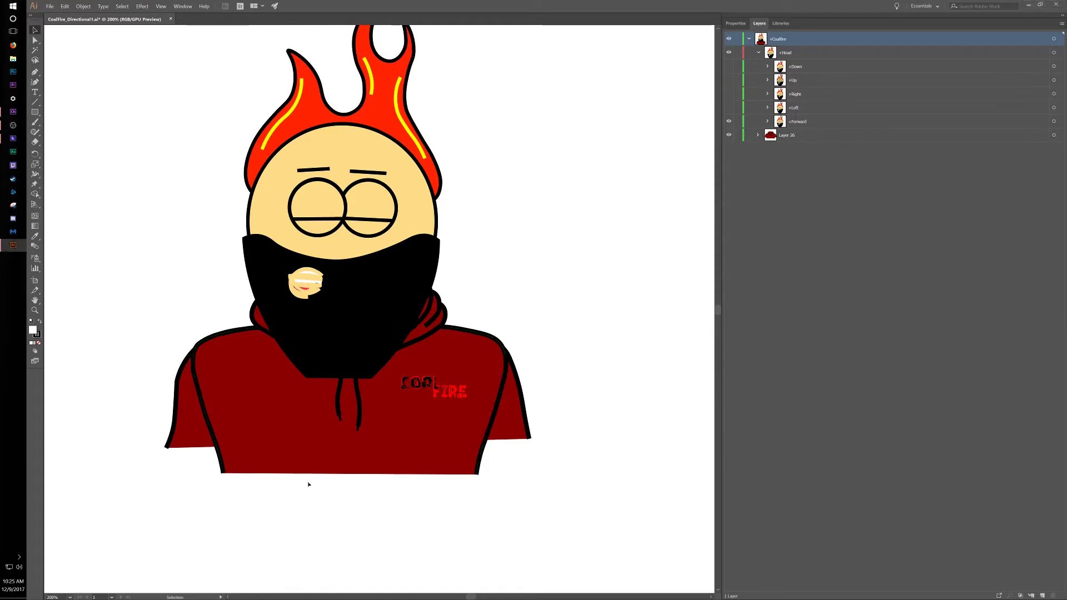
drag(358, 424, 374, 445)
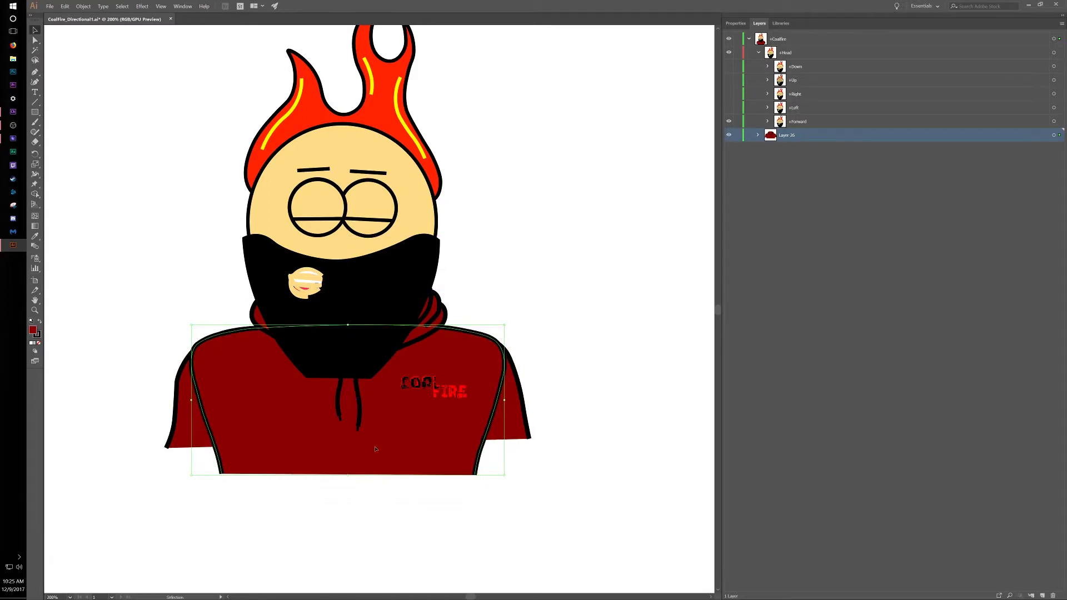
click(523, 321)
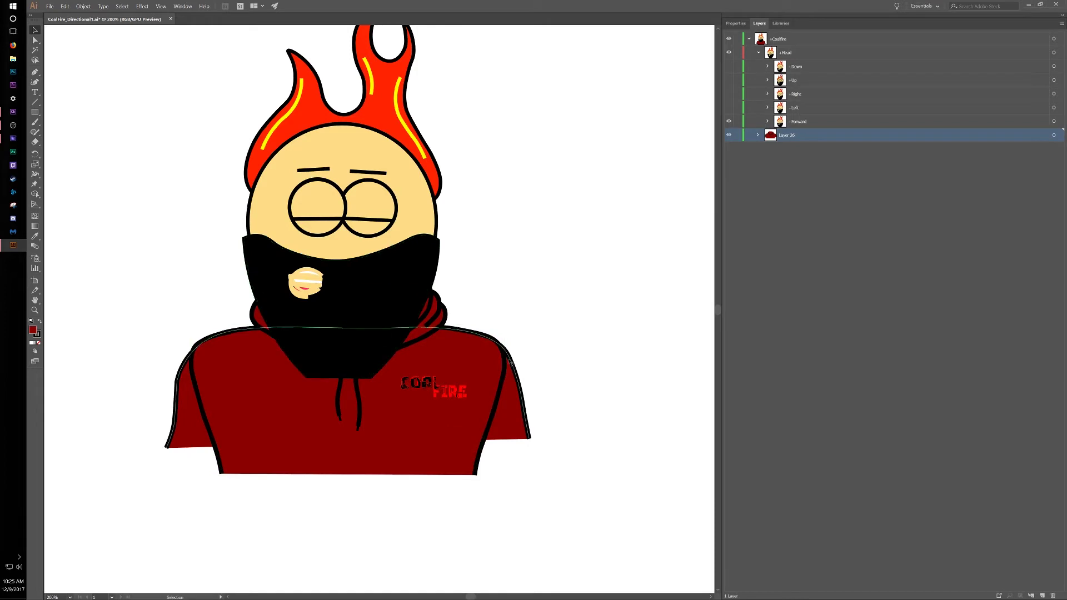
Hide the Forward head, nudge the COOL FIRE logo, check the hoodie layer, then reshow Forward.
click(728, 121)
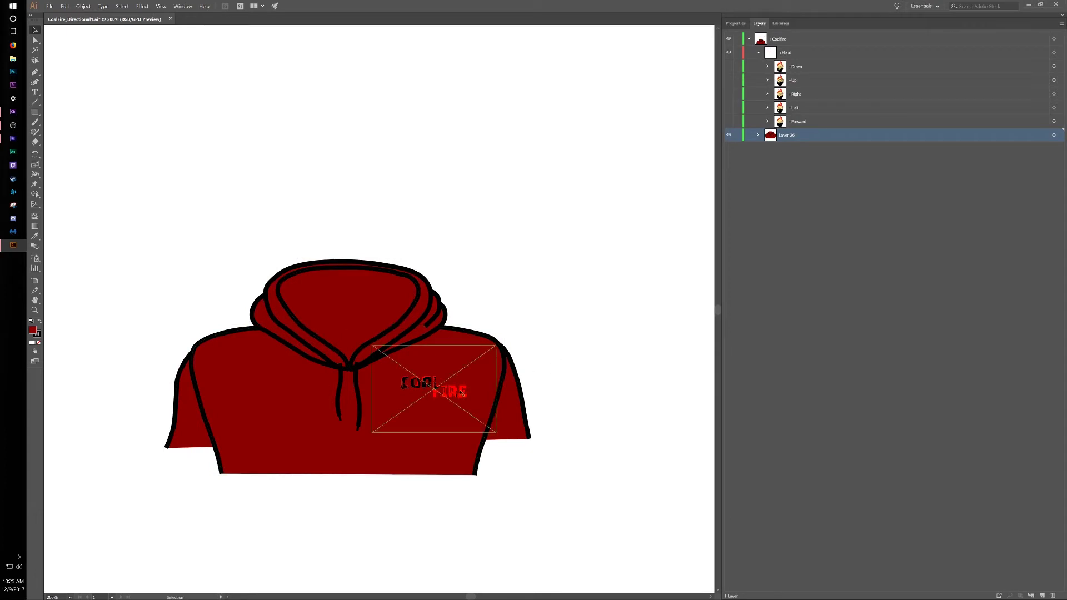
mouse_move(458, 384)
mouse_down()
mouse_move(493, 350)
mouse_move(442, 397)
mouse_move(459, 382)
mouse_up()
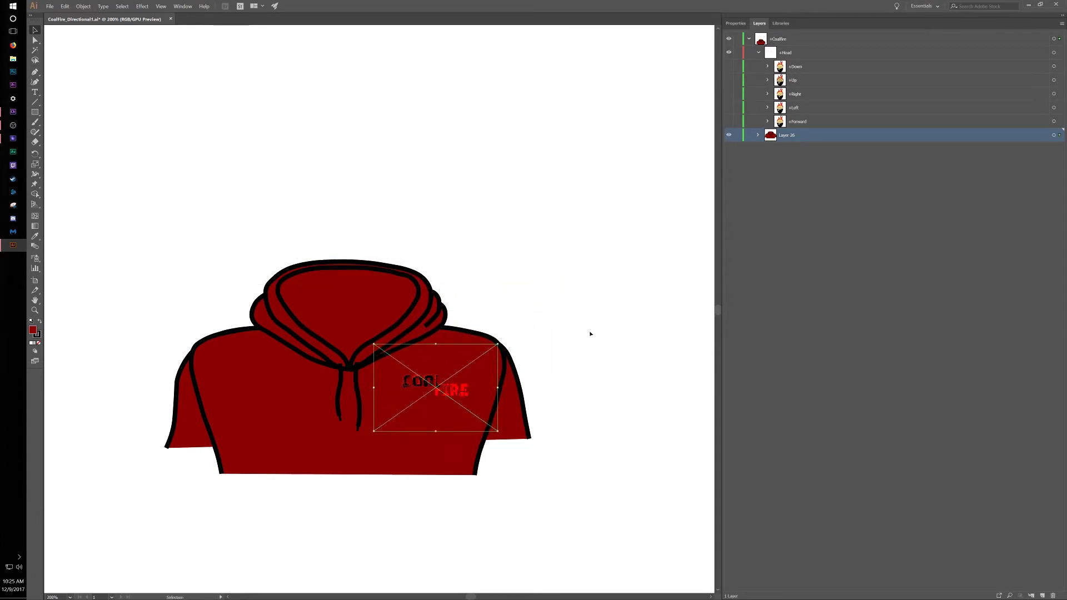
click(729, 135)
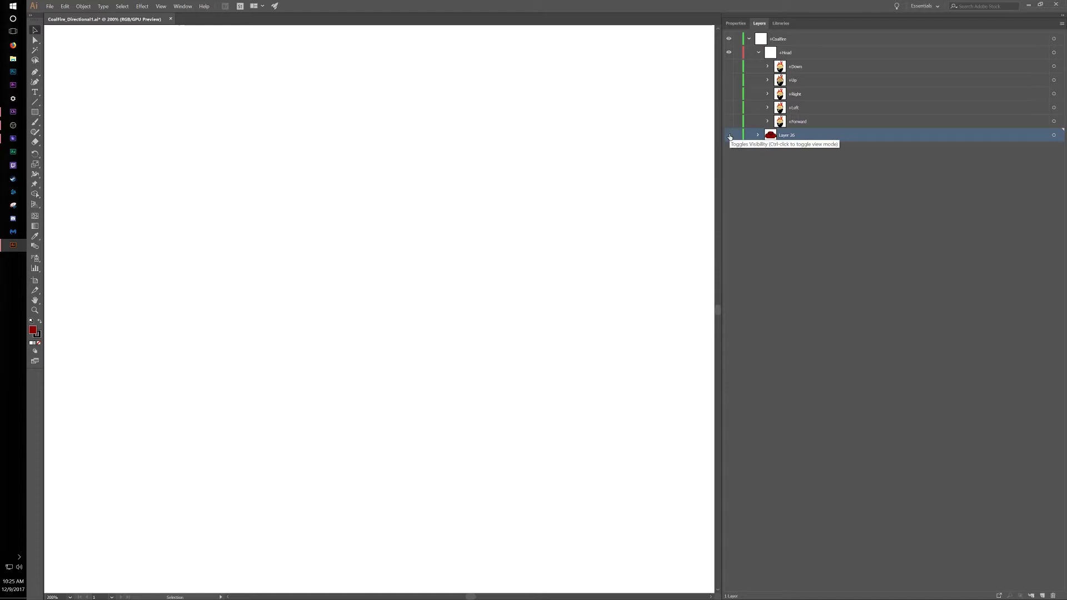
click(729, 135)
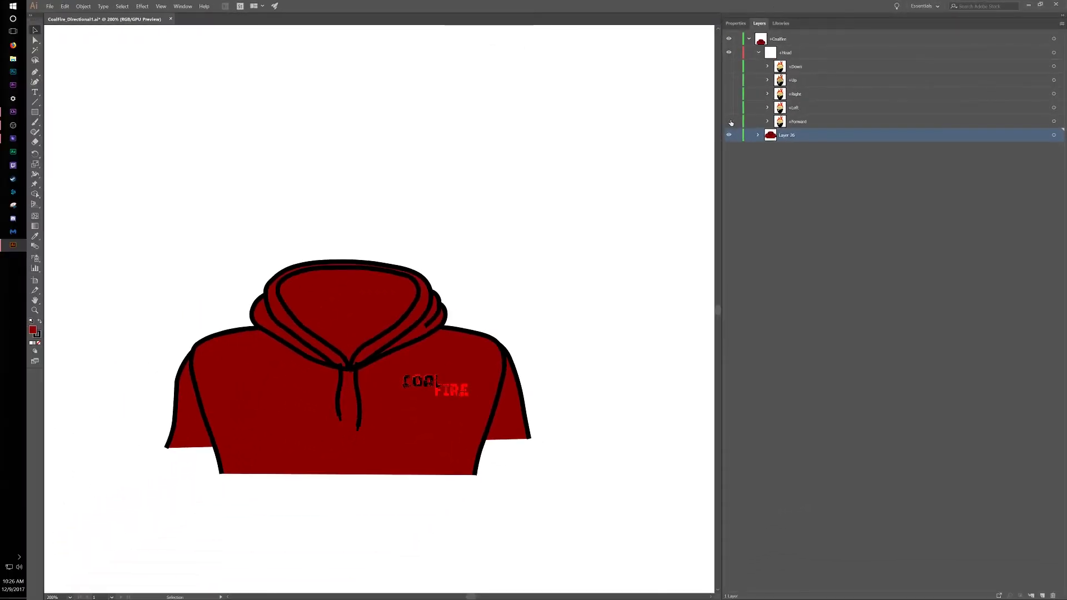
click(729, 122)
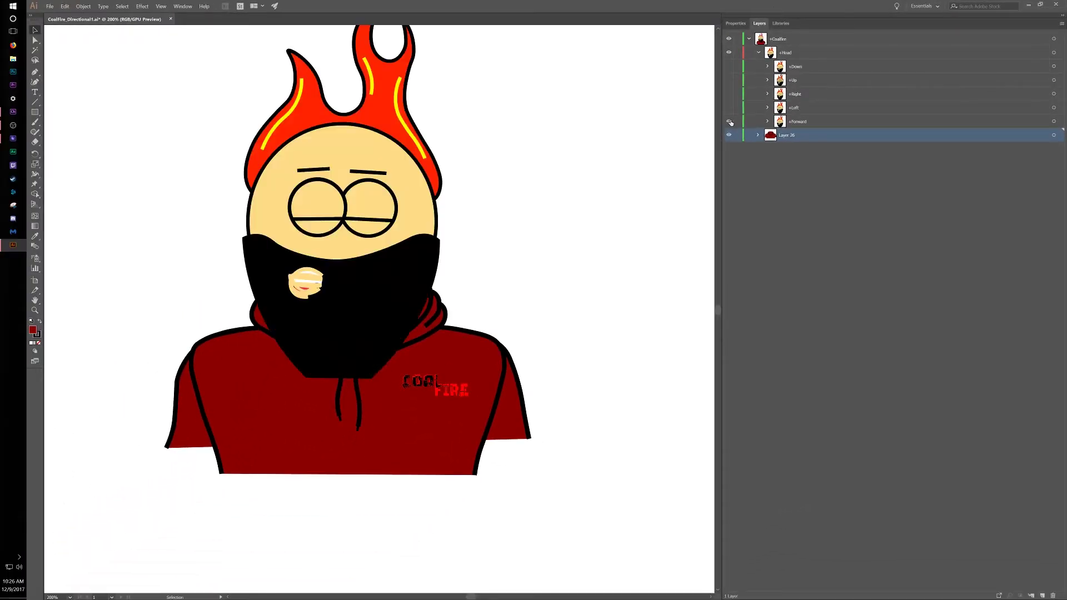
Move the L Blink lid off the eye to sit beside the face.
drag(371, 202, 379, 221)
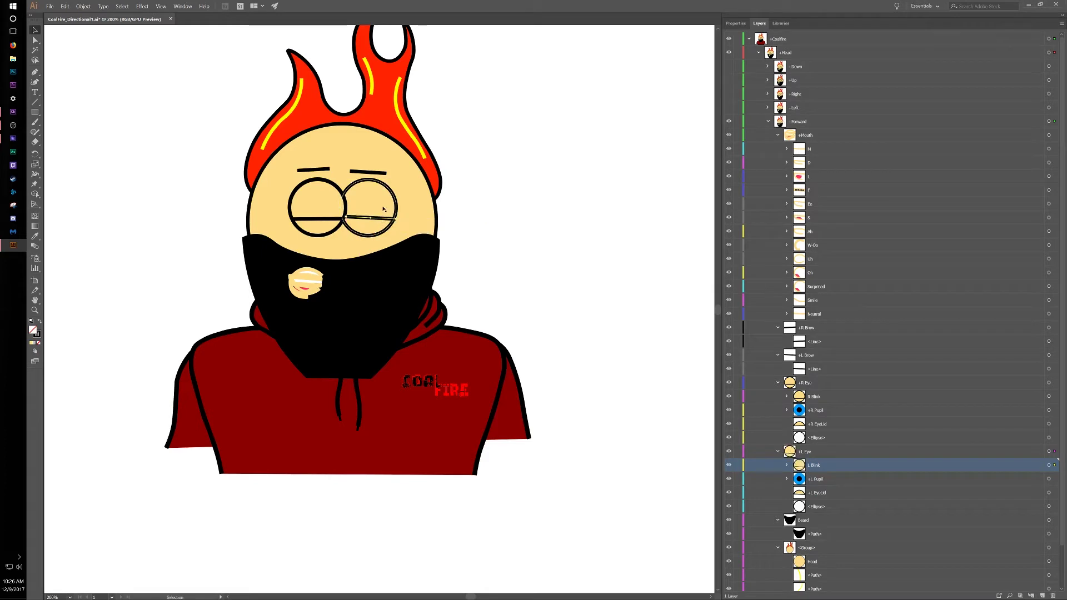
key(ctrl+z)
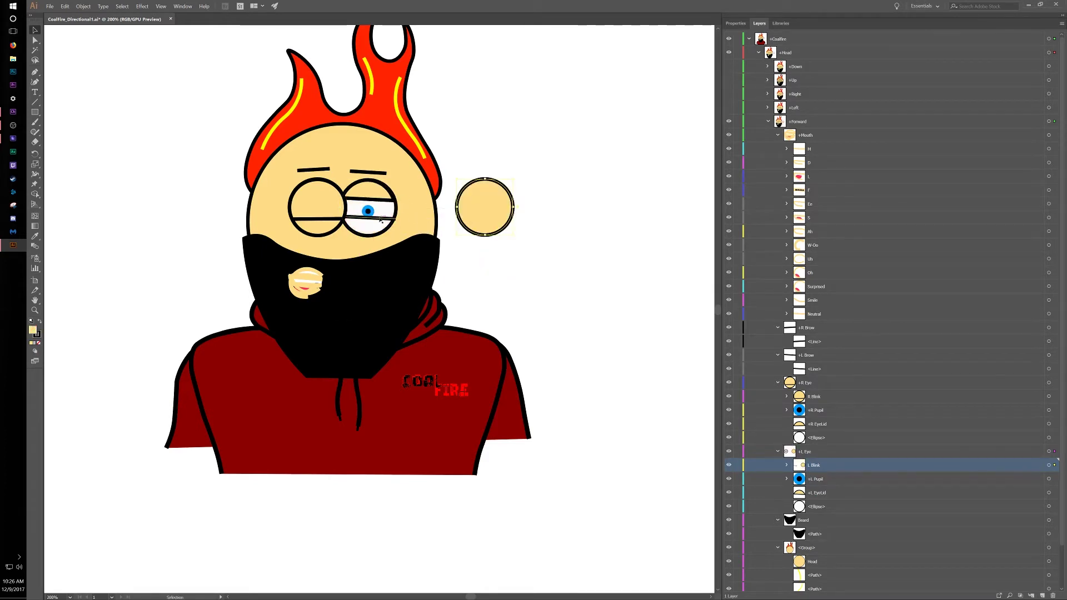
drag(404, 221, 487, 220)
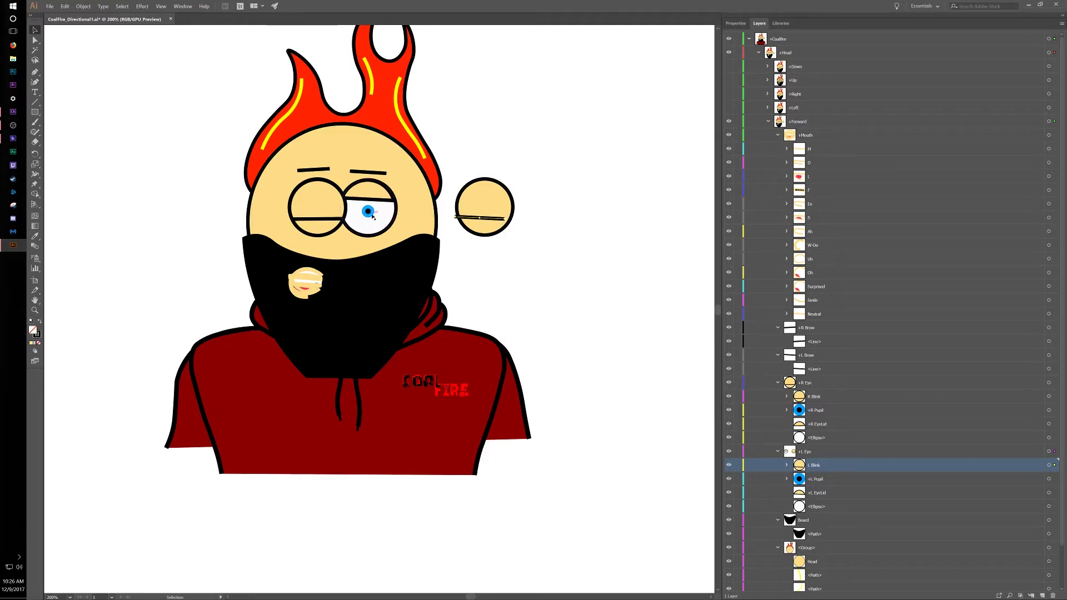
Nudge the left pupil down-left and raise the left eyebrow, keeping the head group in place.
click(371, 214)
drag(371, 214, 368, 220)
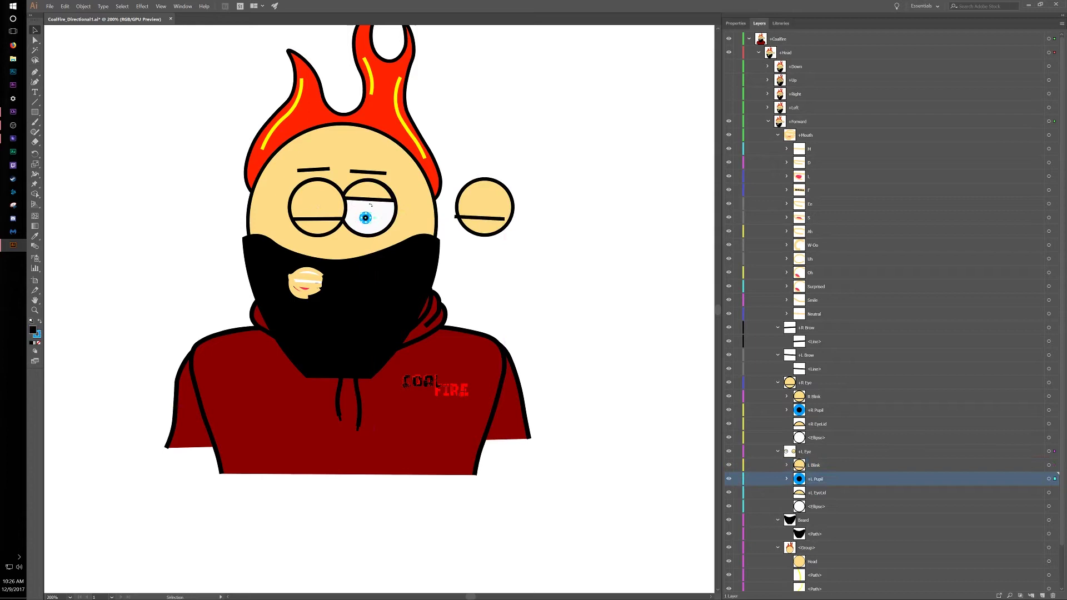
drag(369, 173, 374, 158)
drag(374, 111, 407, 94)
drag(379, 155, 346, 206)
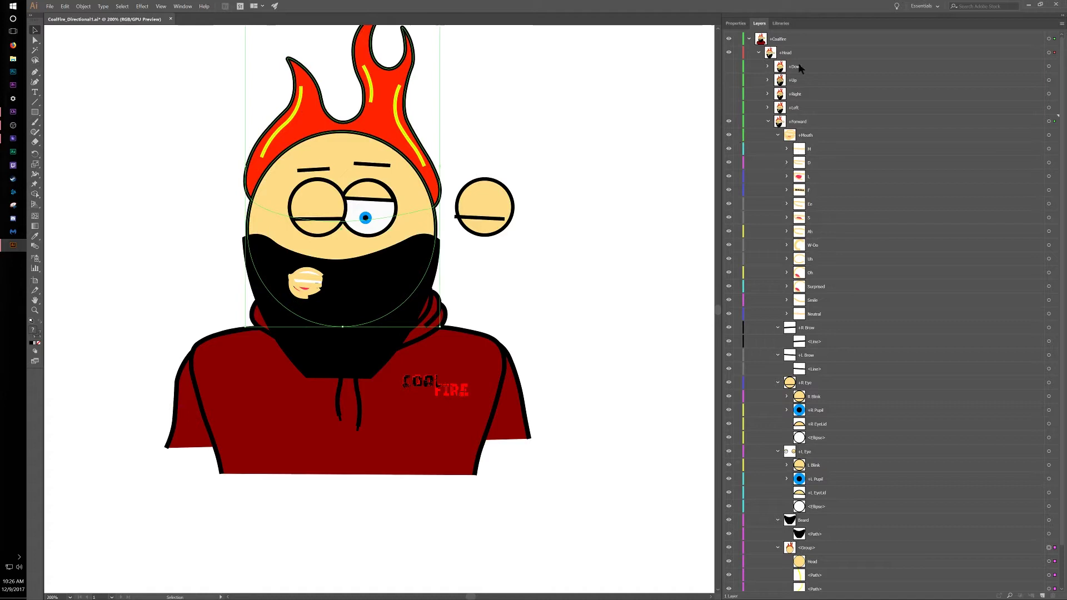
scroll(818, 158, down, 1)
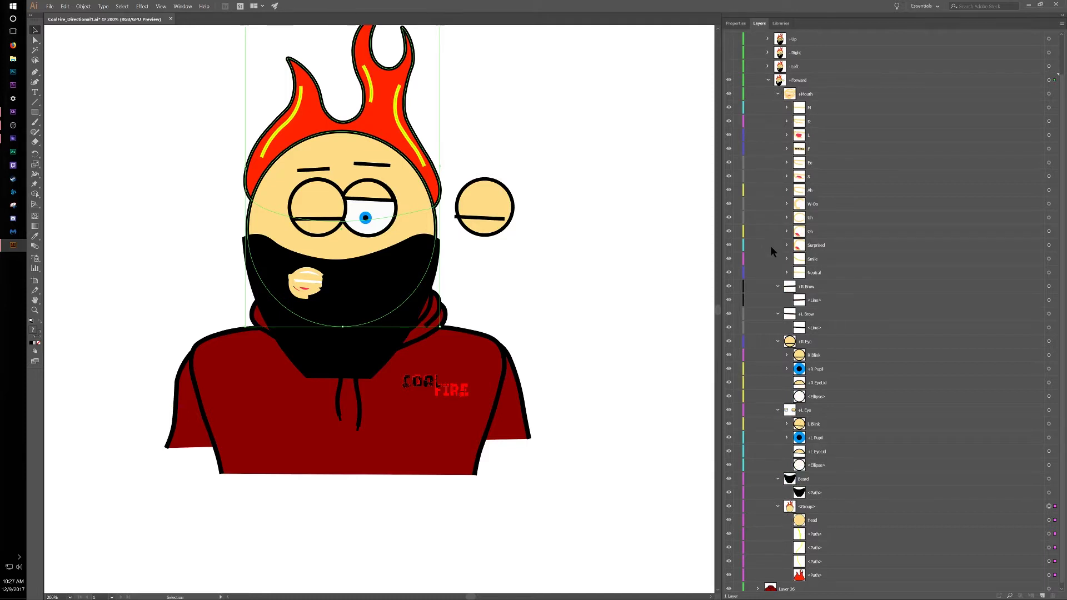
scroll(840, 254, down, 1)
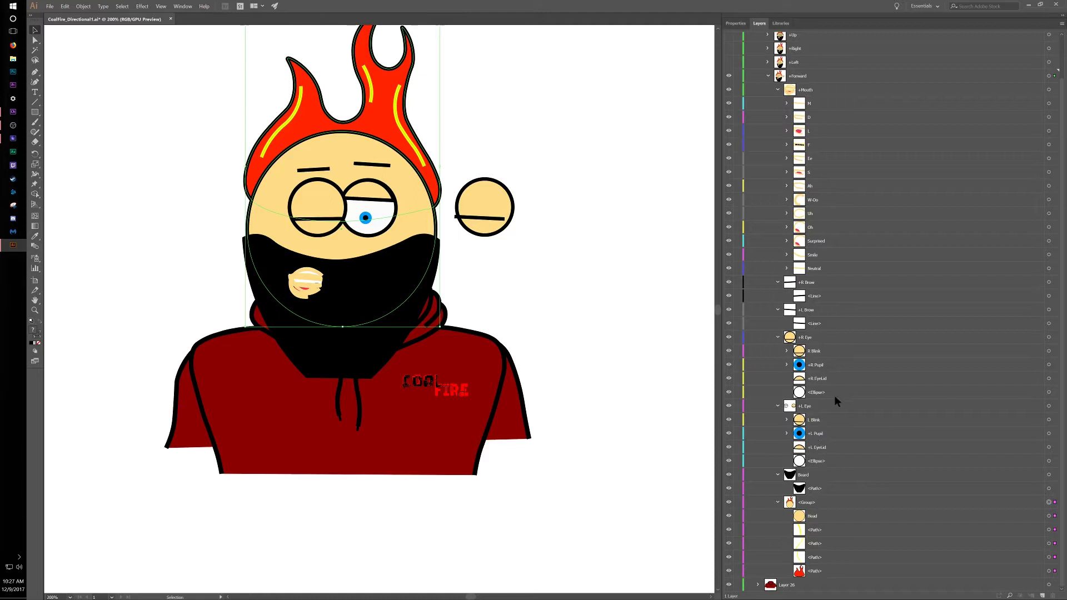
scroll(842, 400, up, 3)
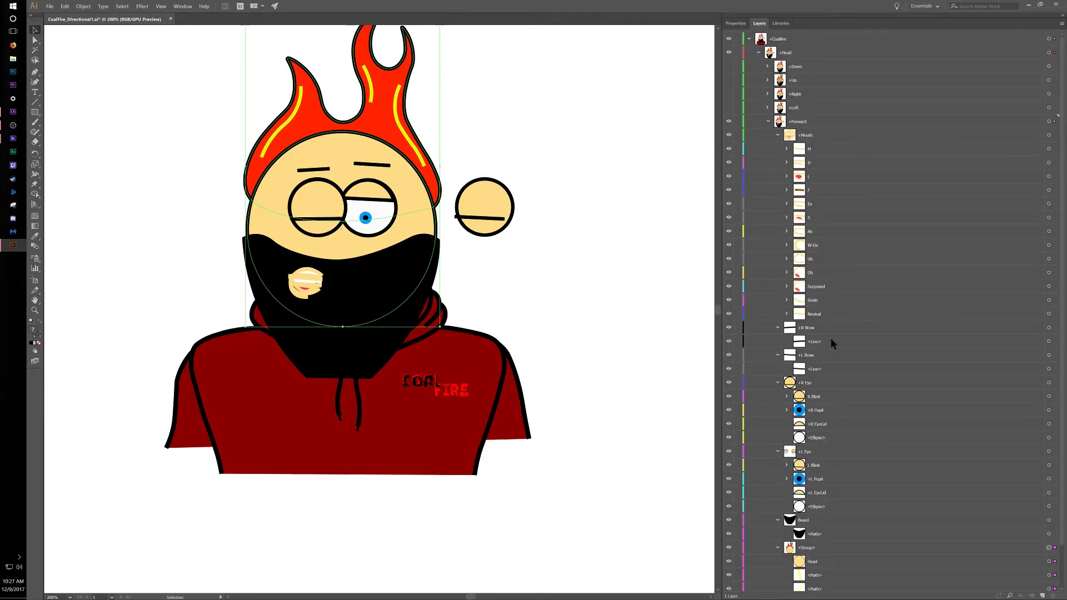
scroll(832, 361, down, 3)
scroll(832, 400, up, 3)
Return the blink lid and eyelid line over the left eye, and hide all mouth shapes.
drag(496, 211, 380, 210)
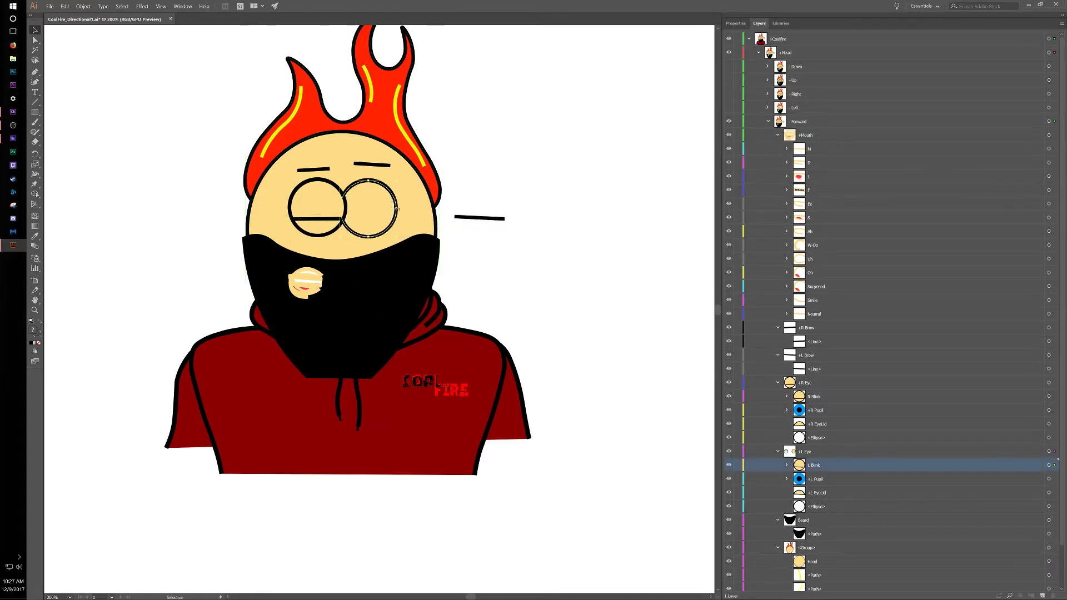
drag(480, 219, 369, 221)
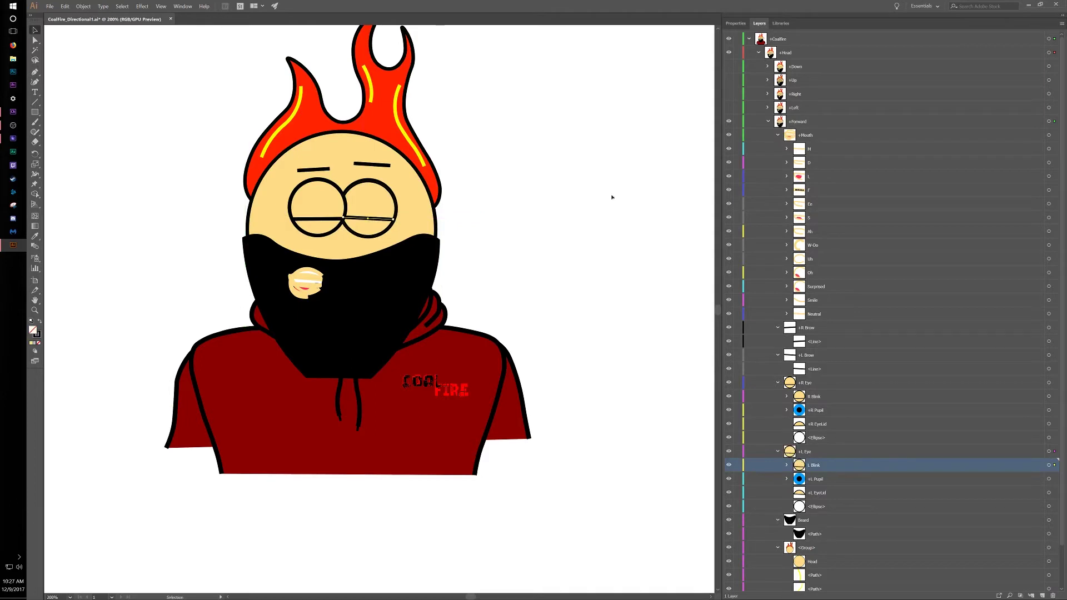
drag(728, 162, 729, 316)
click(728, 148)
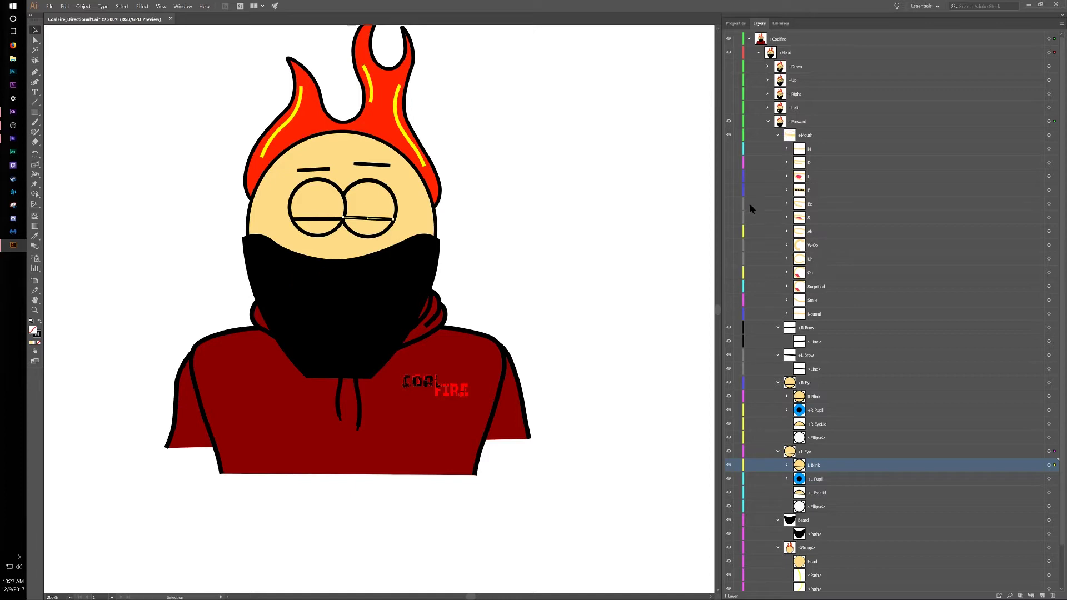
Preview the M, D, L, F, Ah and Surprised mouth shapes, leaving M and Surprised visible.
click(729, 149)
click(729, 162)
click(728, 163)
click(729, 176)
click(729, 176)
click(728, 190)
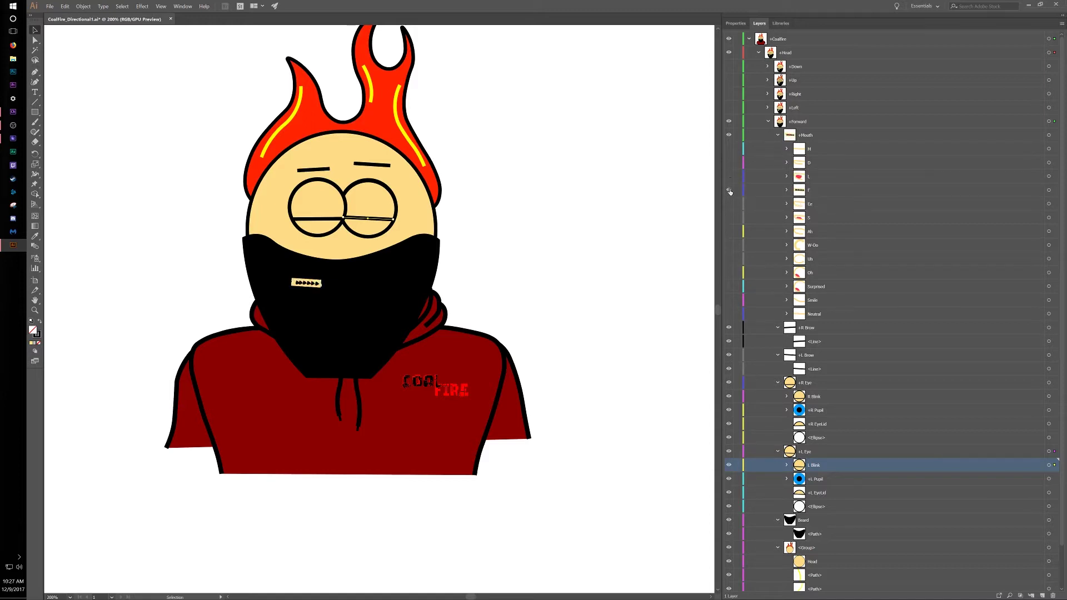
click(729, 231)
click(729, 190)
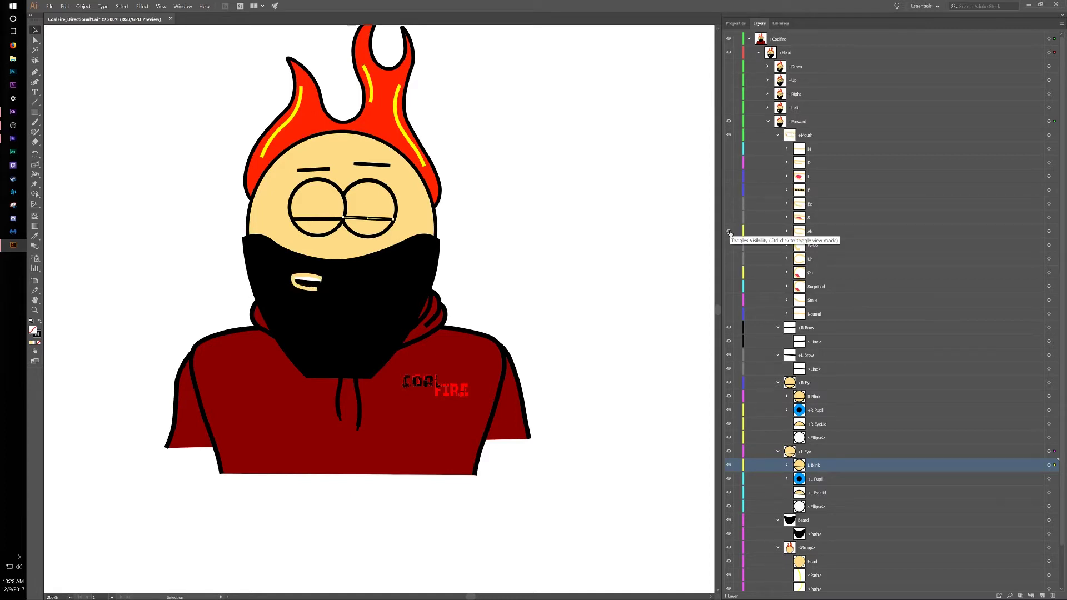
click(729, 231)
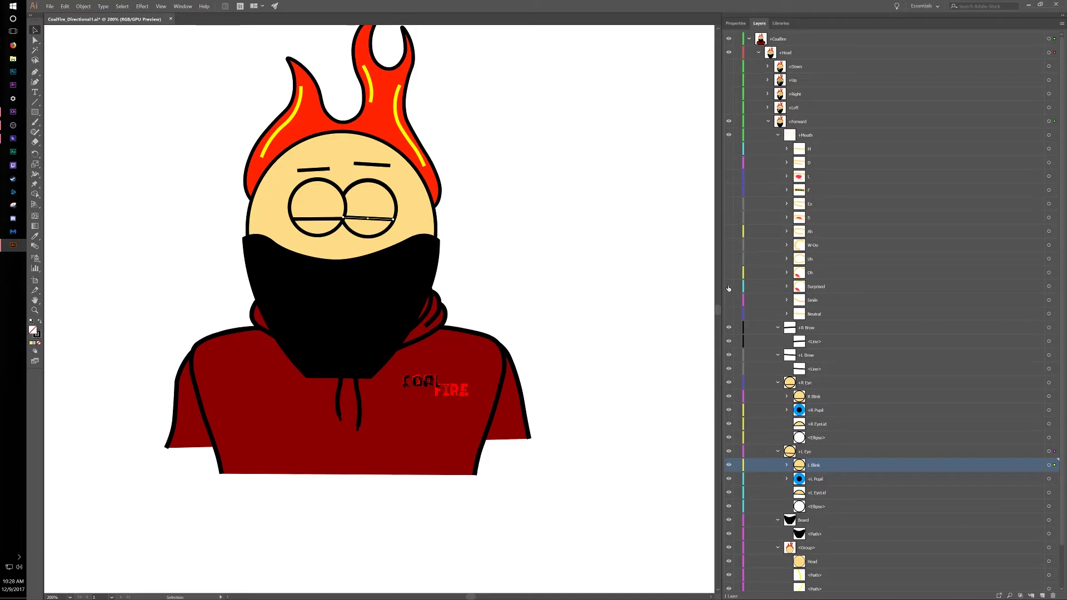
click(729, 286)
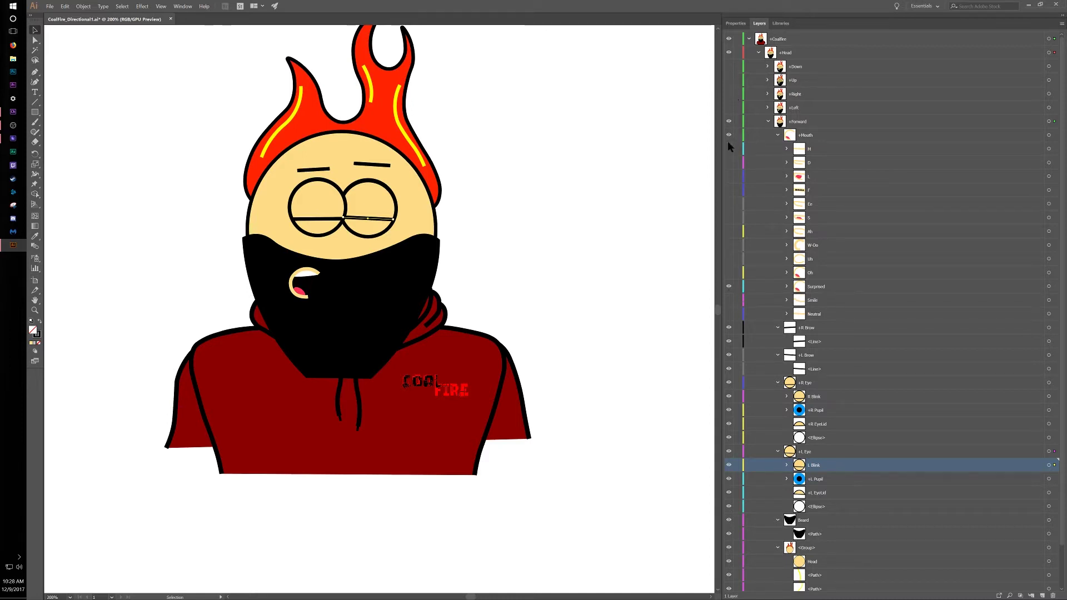
Show the +Mouth group under the +Forward head view.
scroll(836, 355, down, 3)
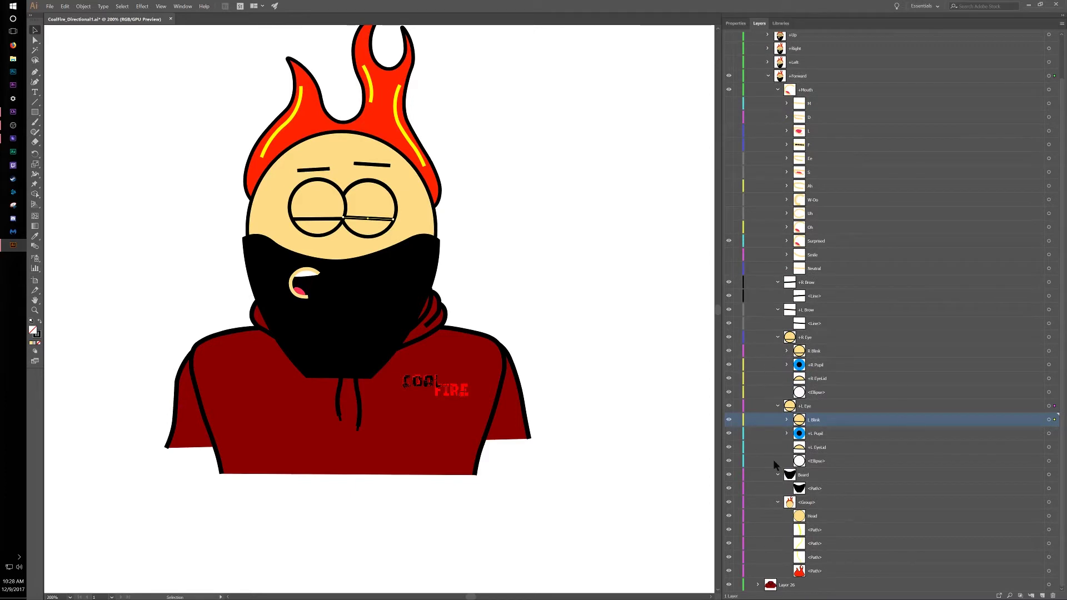
scroll(825, 458, up, 3)
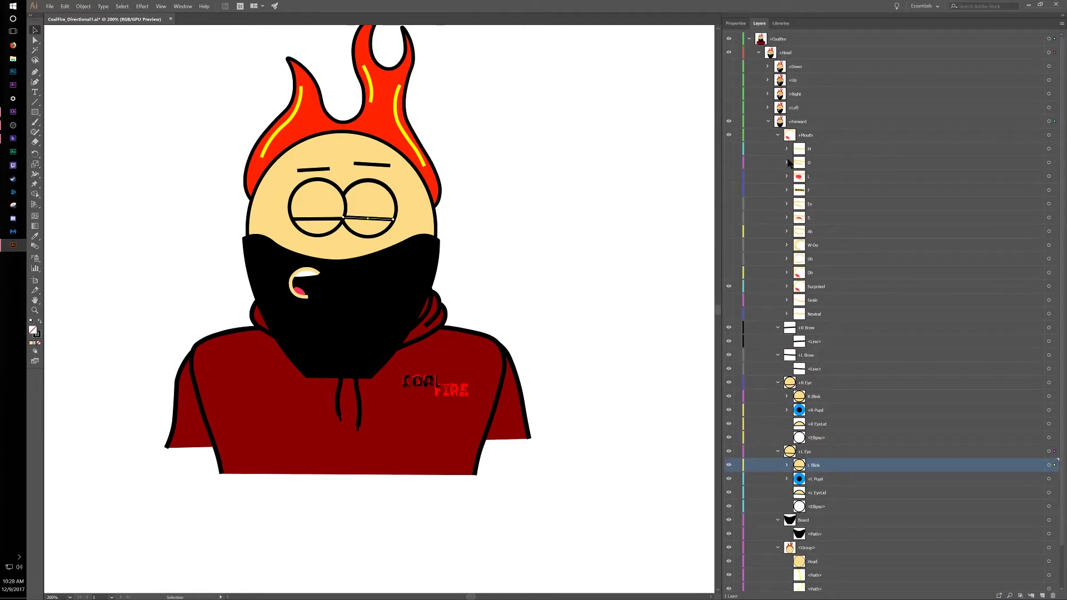
click(729, 134)
Hide the +Head layer and show the +Right view, checking its sublayers.
click(729, 135)
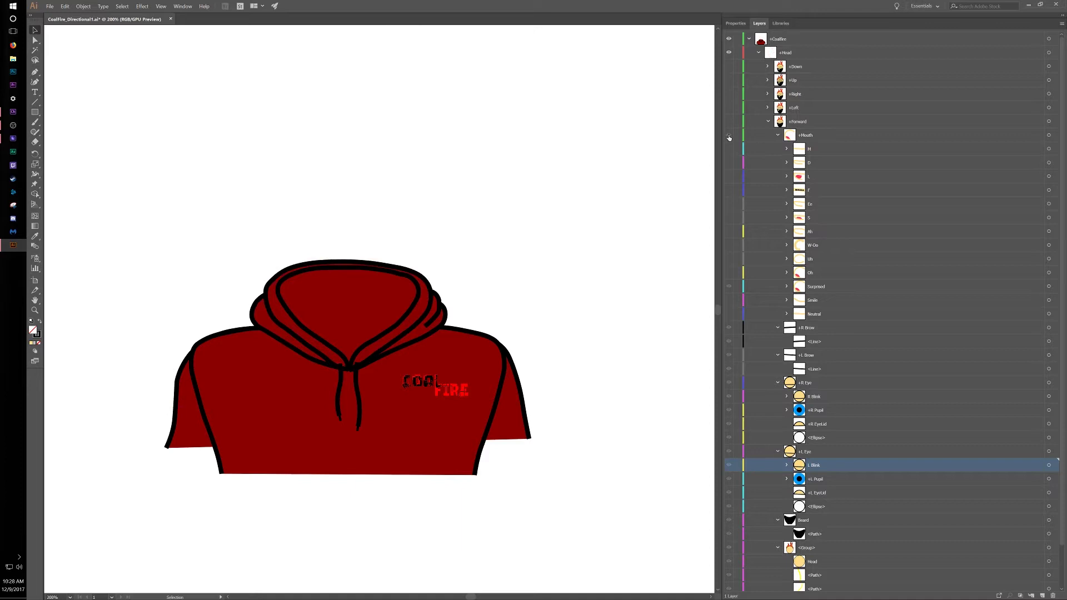
click(768, 121)
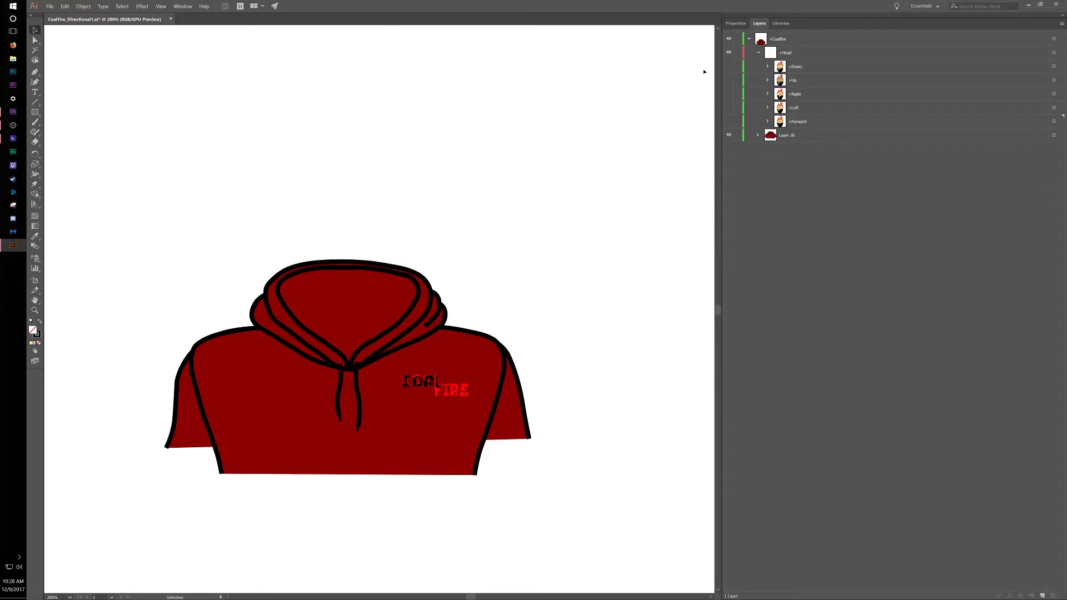
click(729, 94)
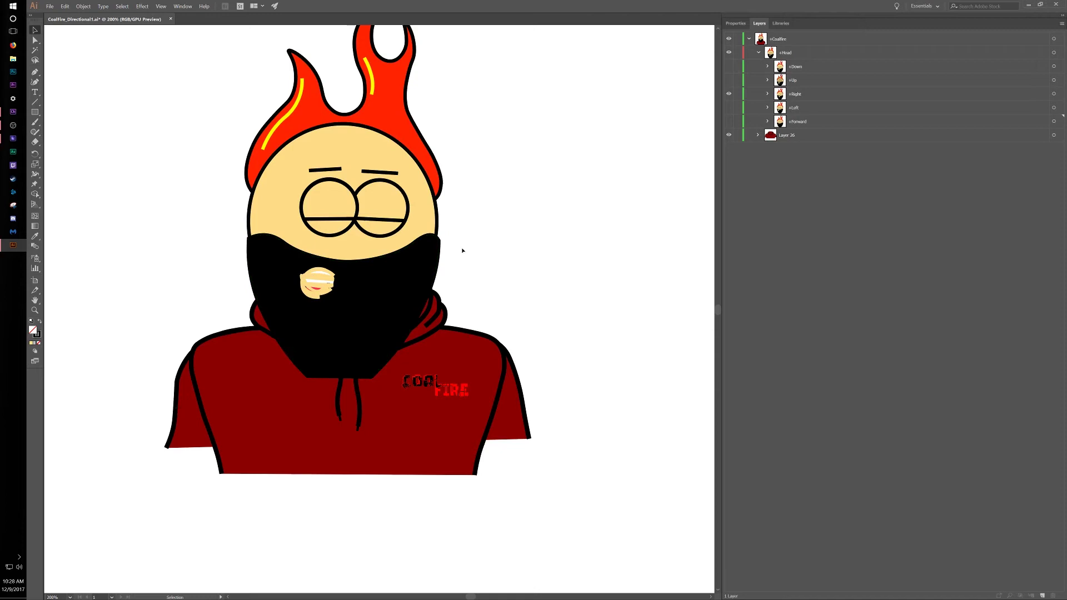
scroll(454, 247, up, 1)
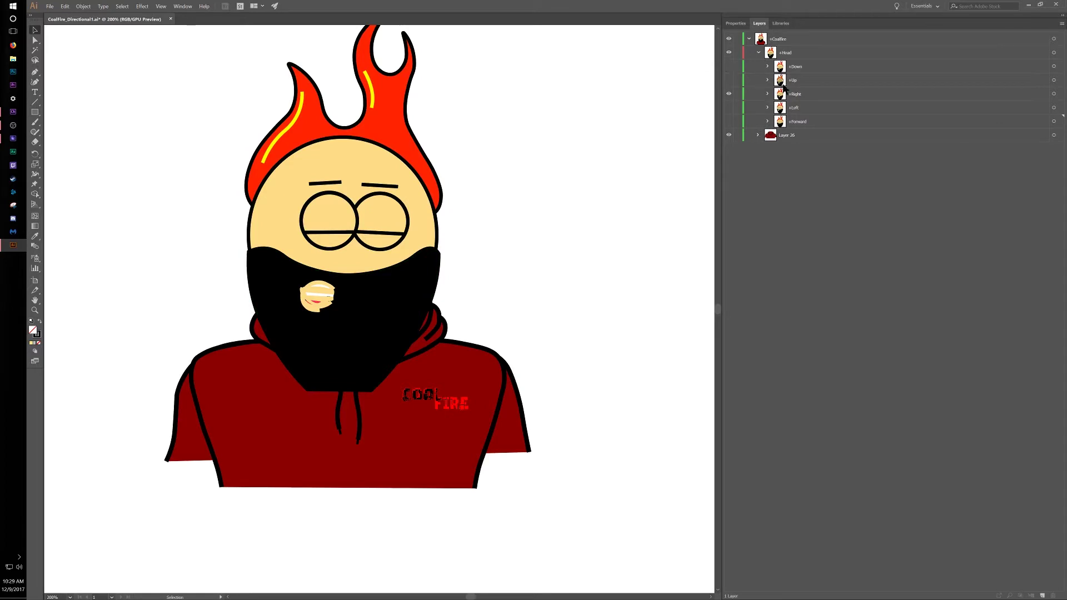
click(768, 93)
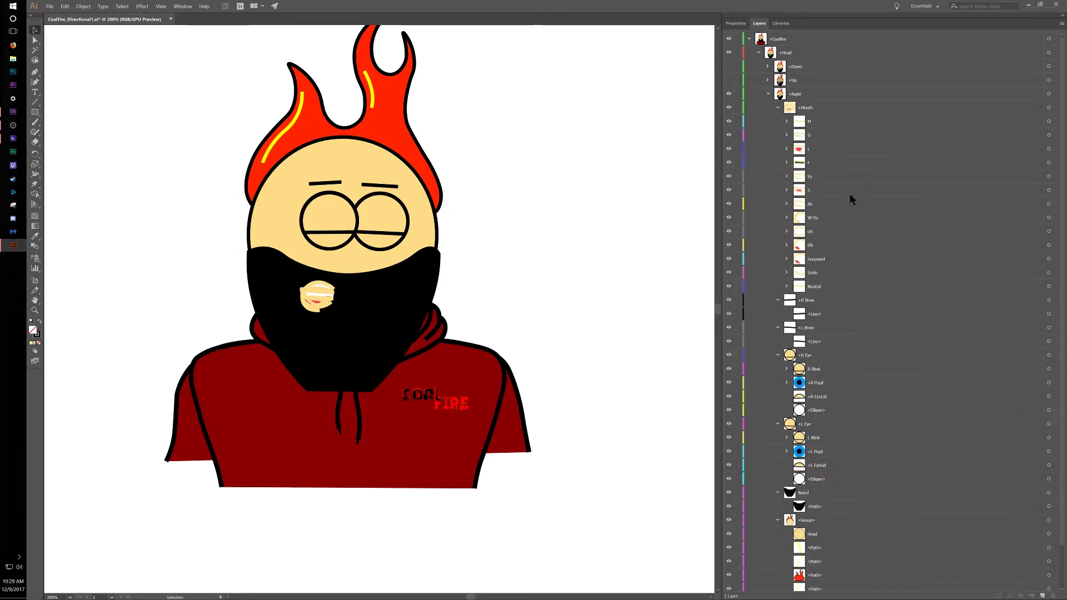
scroll(843, 217, down, 2)
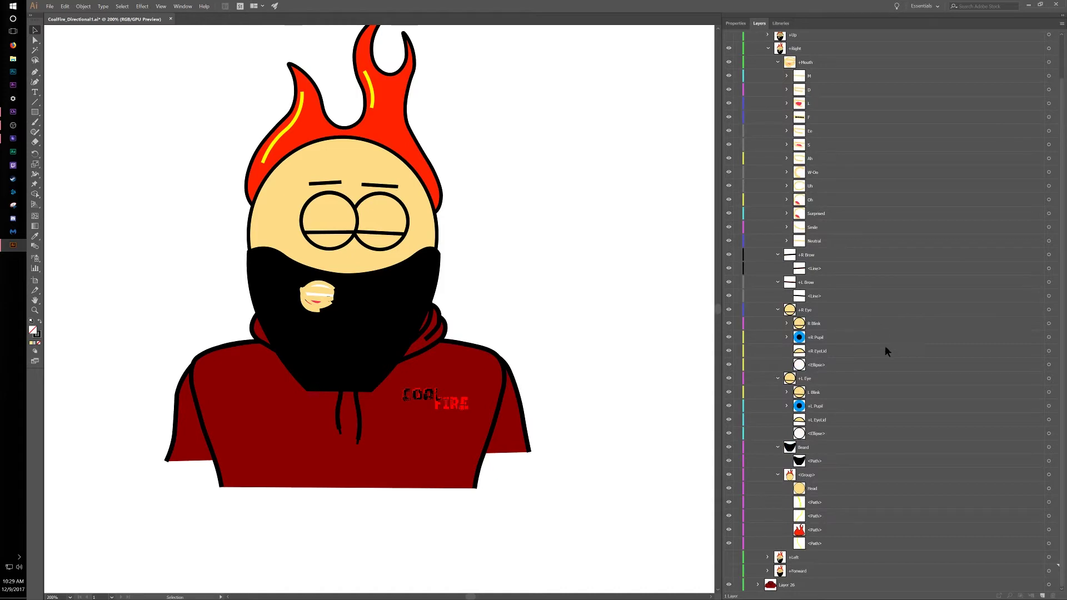
scroll(885, 345, up, 2)
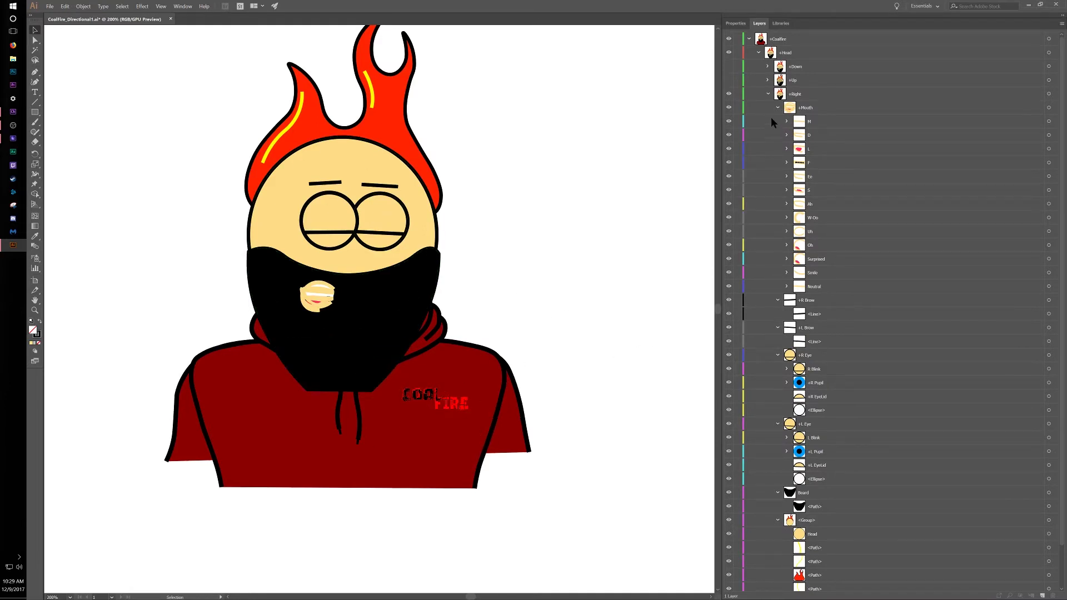
click(769, 94)
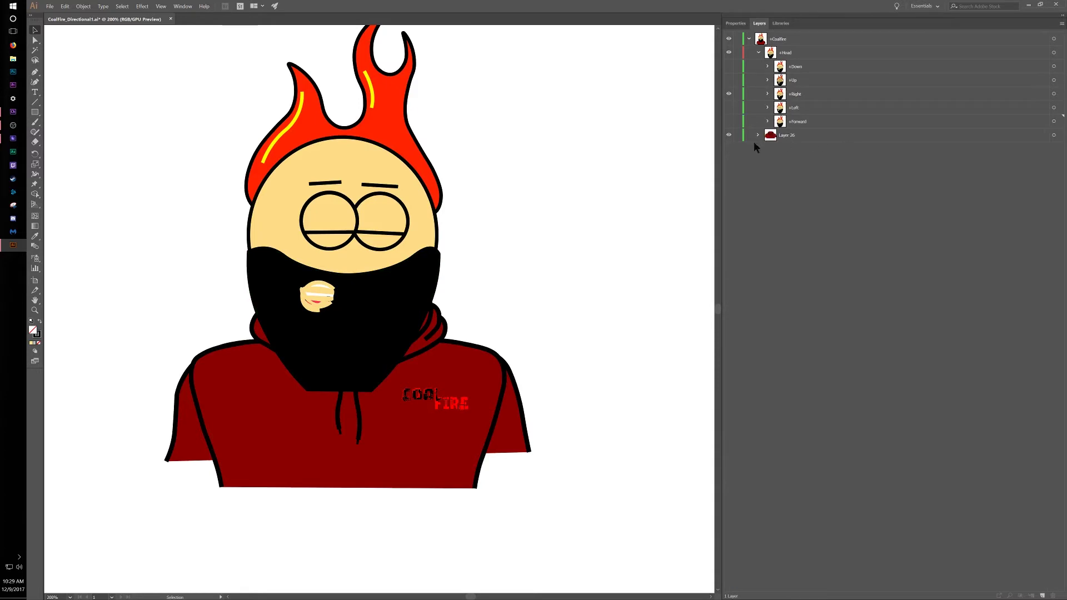
Hide +Right, show +Forward again, and close the document without saving.
click(729, 94)
click(729, 121)
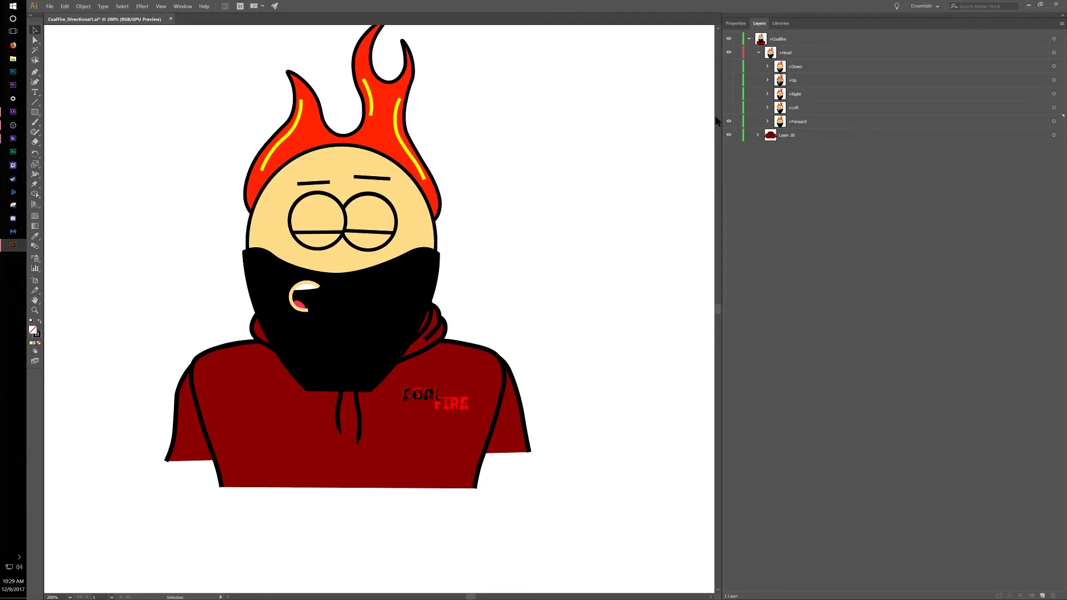
click(768, 121)
click(768, 121)
click(1056, 4)
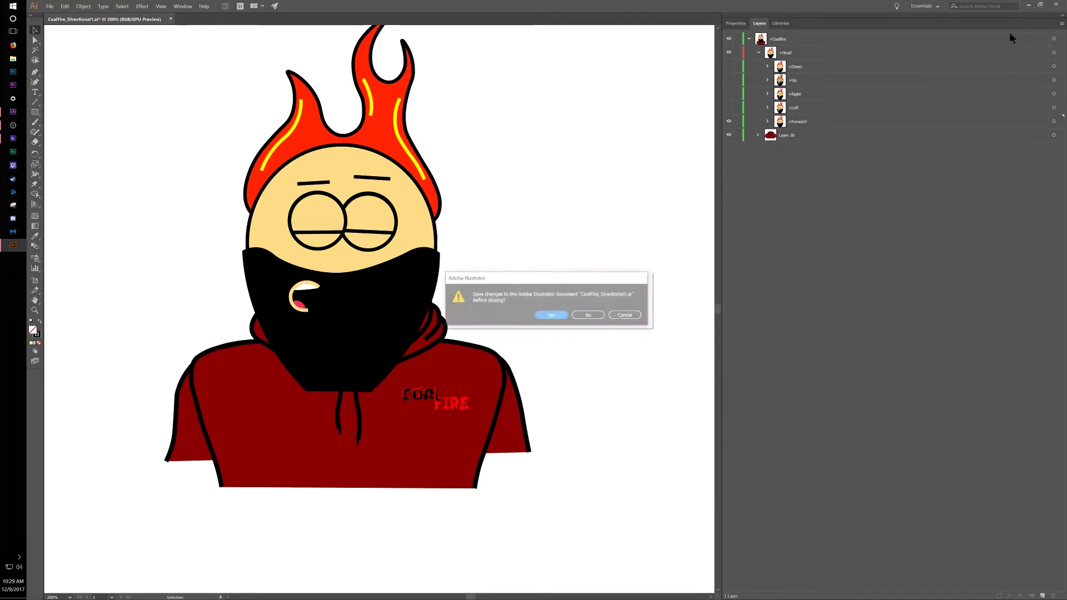
click(590, 315)
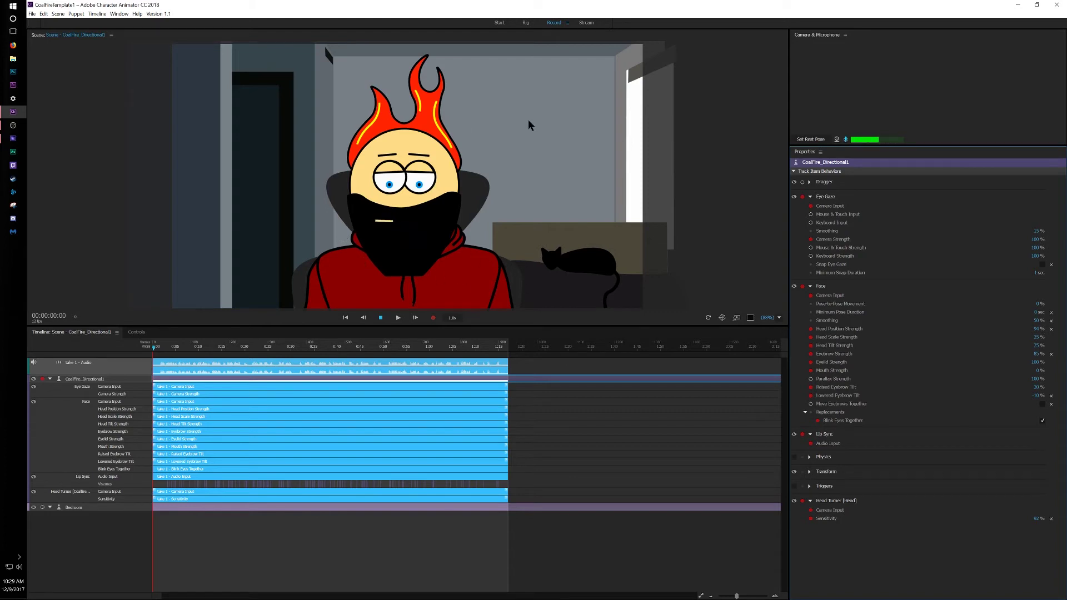
Open Puppet 1 in Rig, hide the Left view, and select the M layer under Forward > Mouth.
double_click(497, 188)
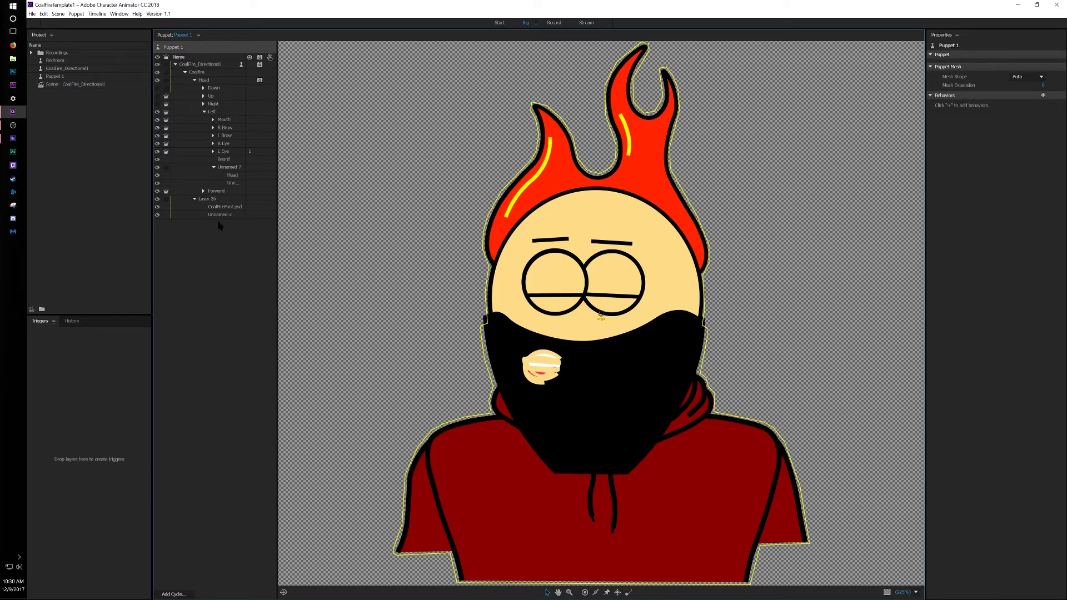
click(204, 112)
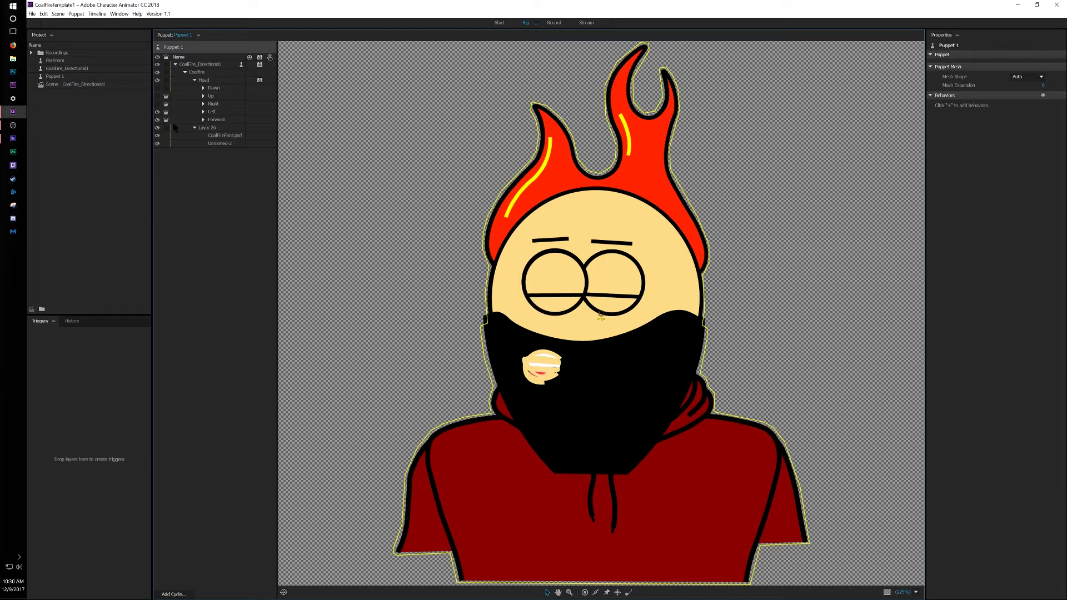
click(157, 112)
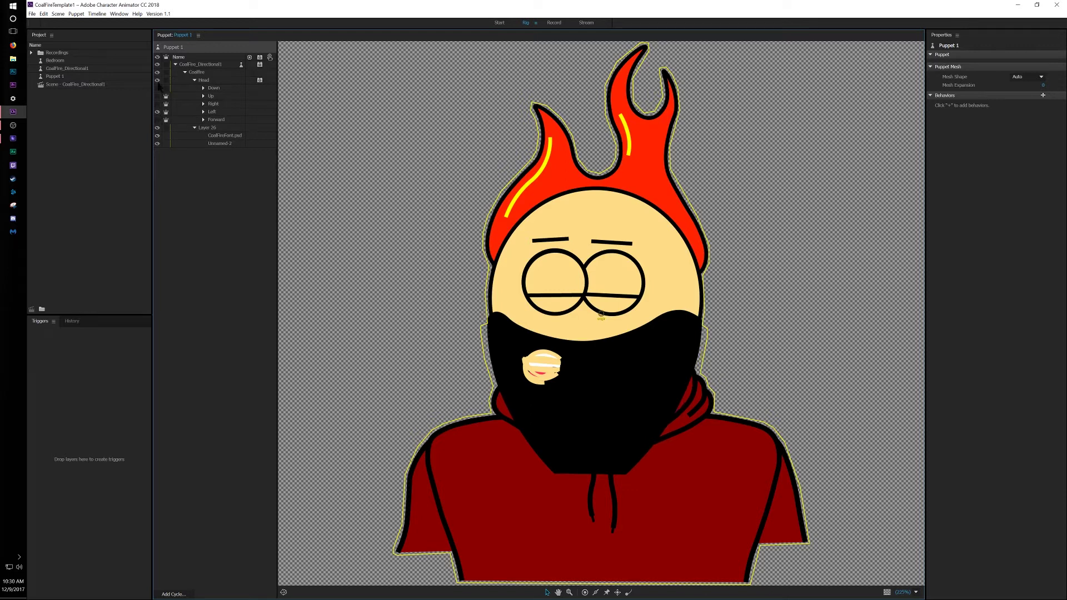
click(157, 120)
click(158, 120)
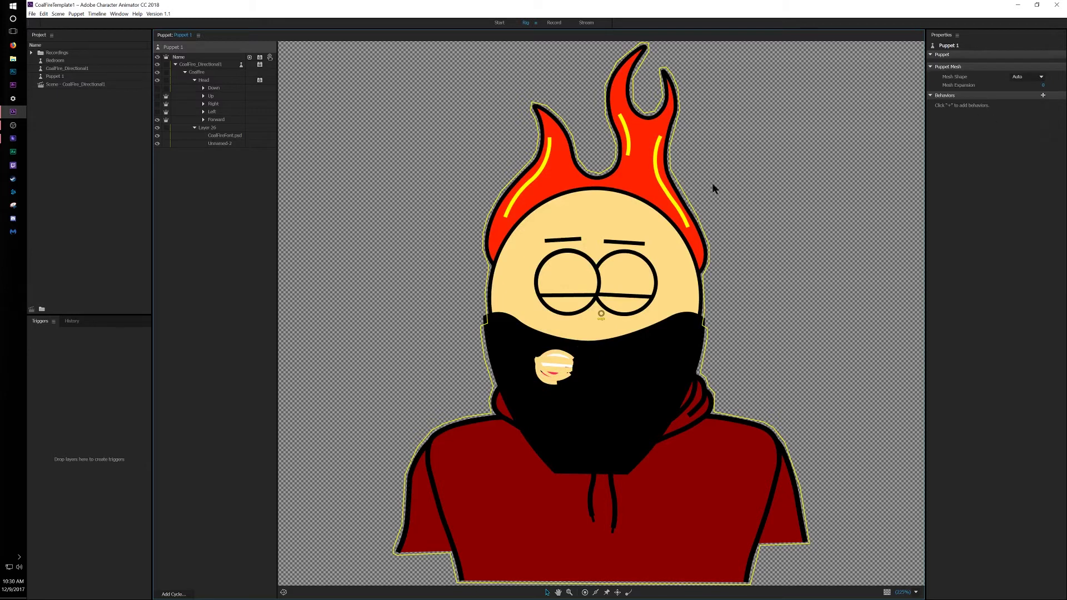
click(203, 121)
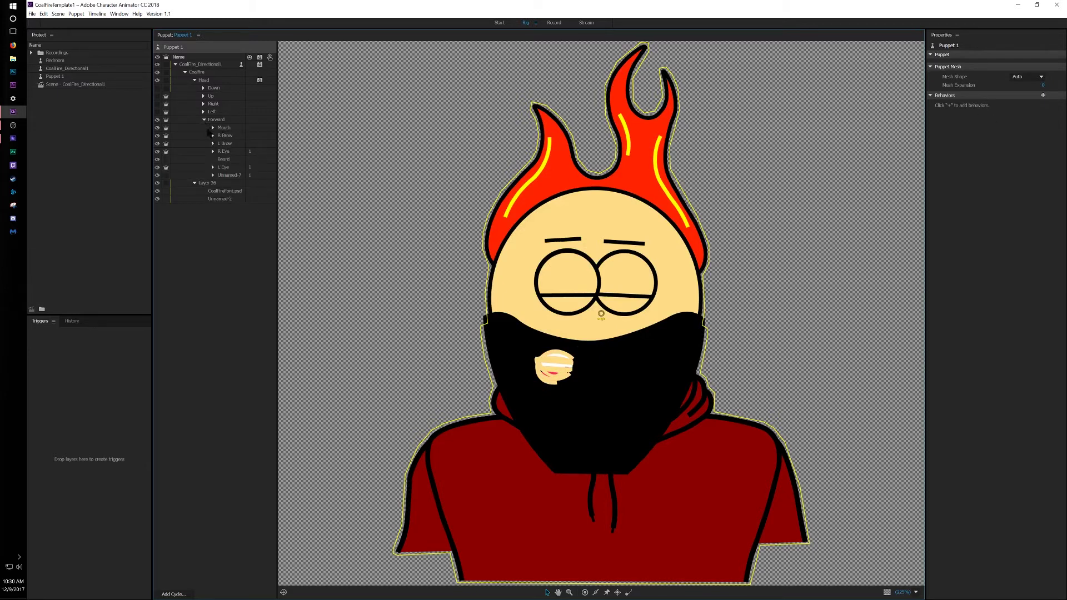
click(213, 128)
click(236, 134)
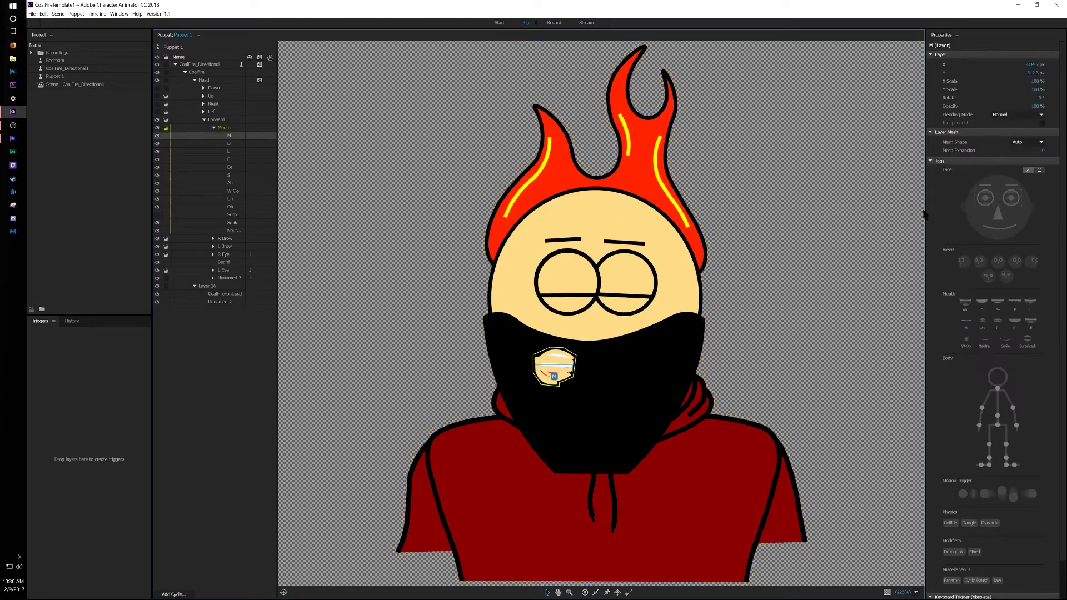
Widen the Properties panel and check the tags on D, W-Oo, Surprised and the other mouth shapes.
drag(926, 213, 791, 233)
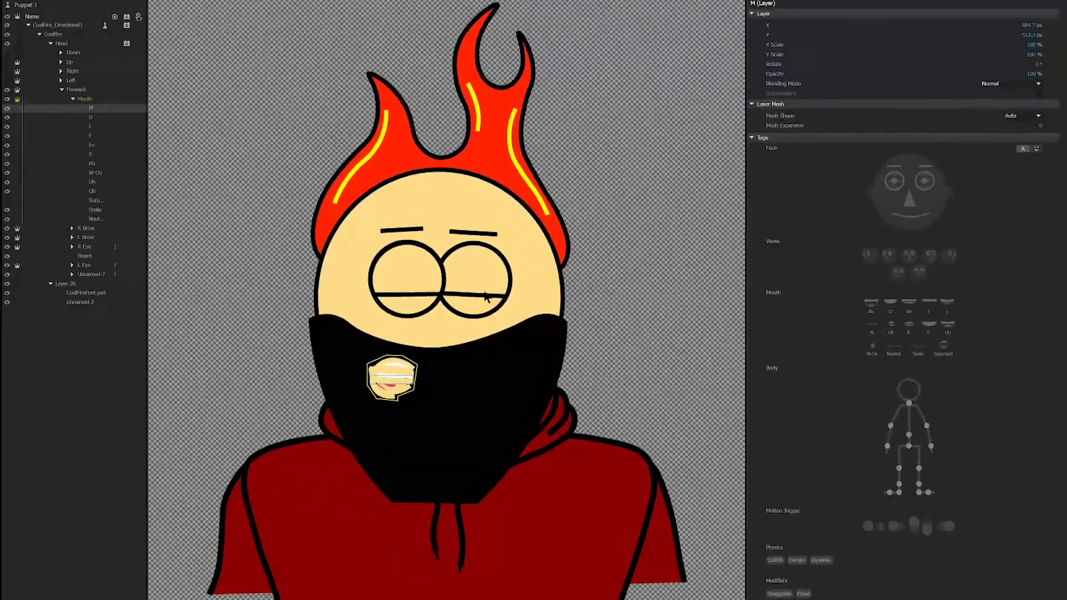
click(102, 118)
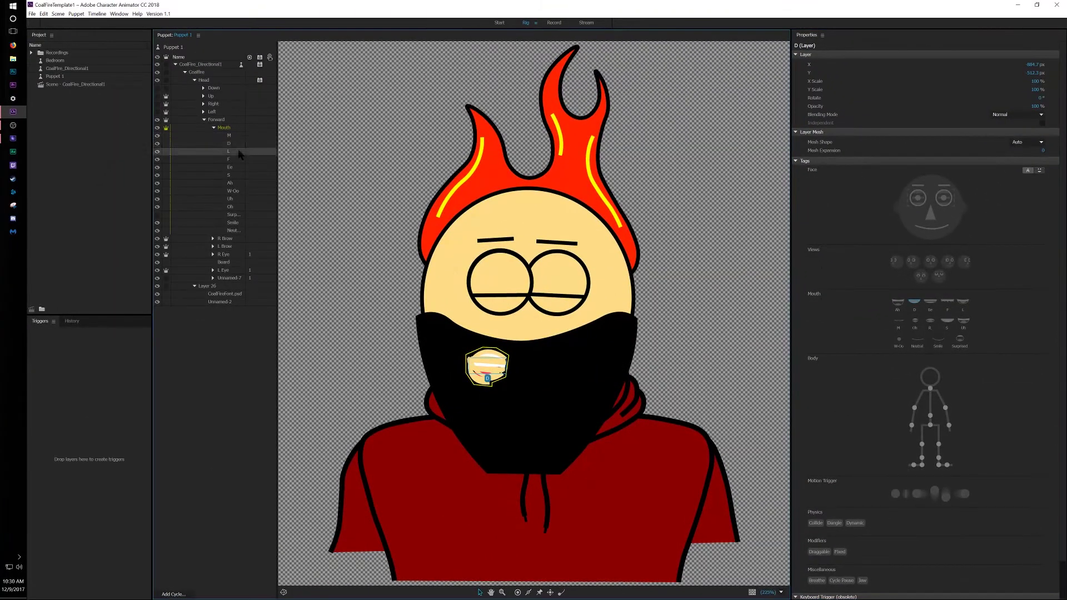
click(239, 160)
click(239, 175)
click(239, 190)
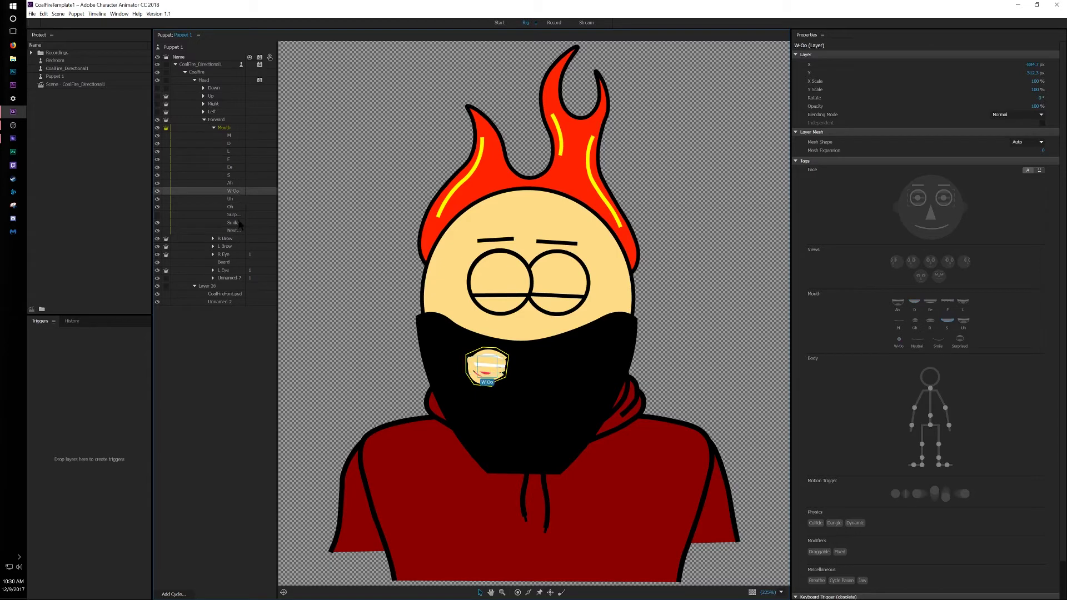
click(240, 215)
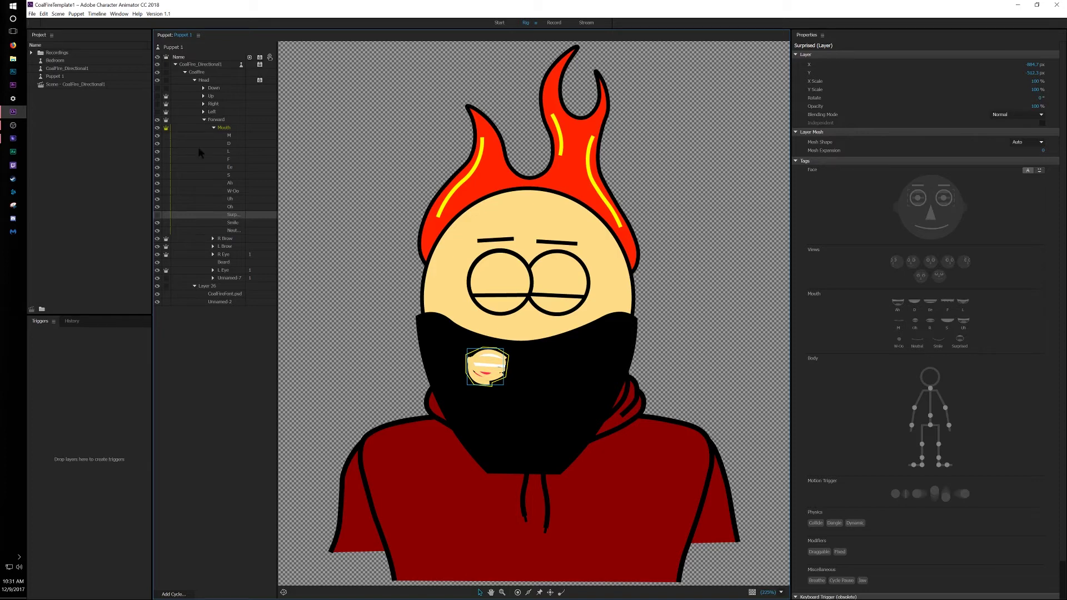
Remove the Mouth L tag from L Blink, then review the L Pupil and L Eye tags.
click(214, 128)
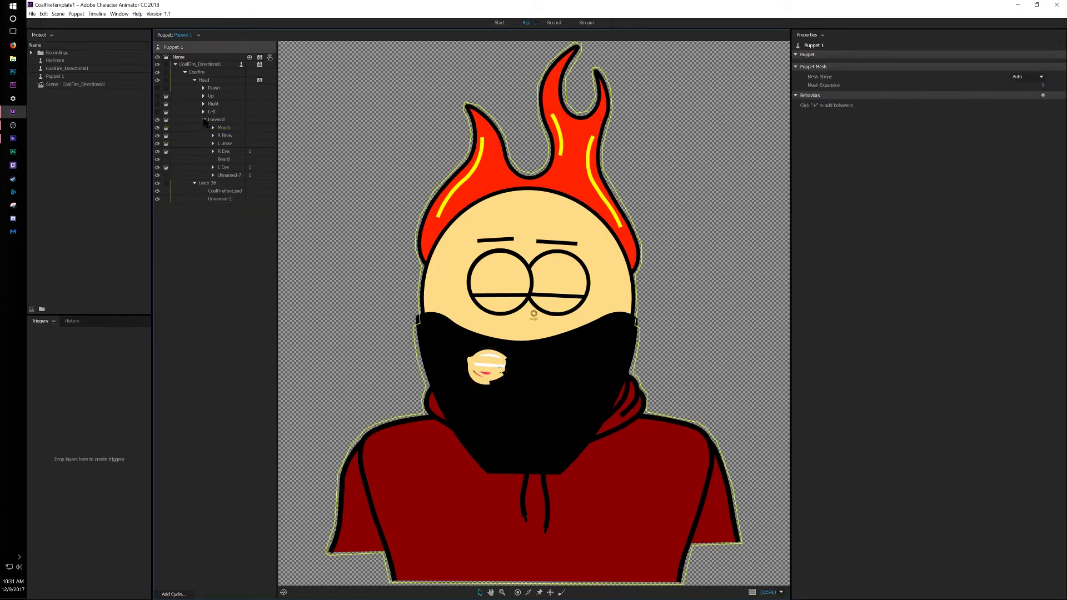
click(229, 168)
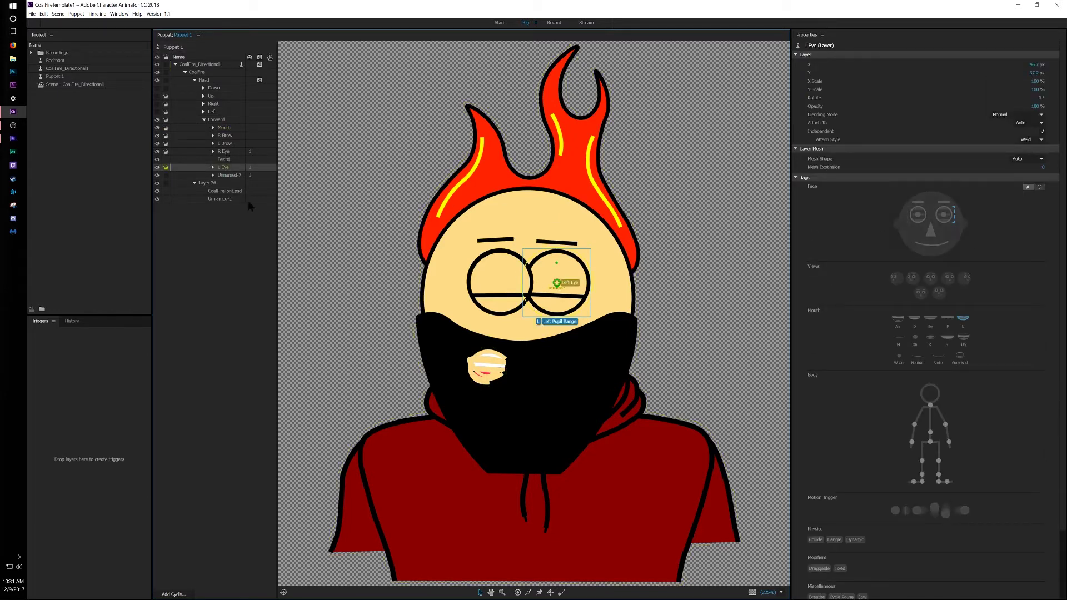
click(213, 168)
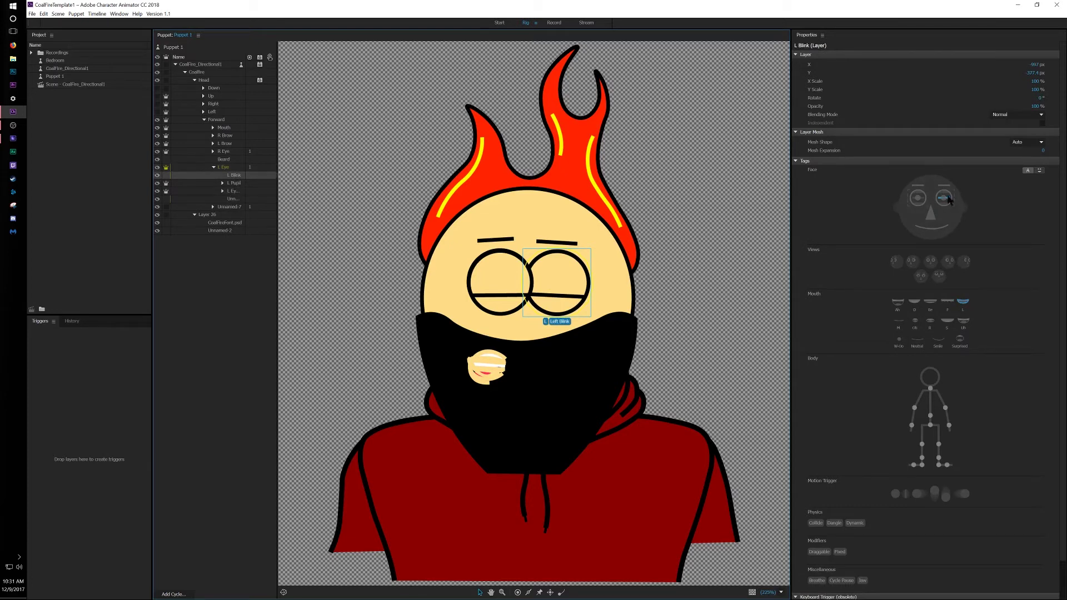
click(969, 304)
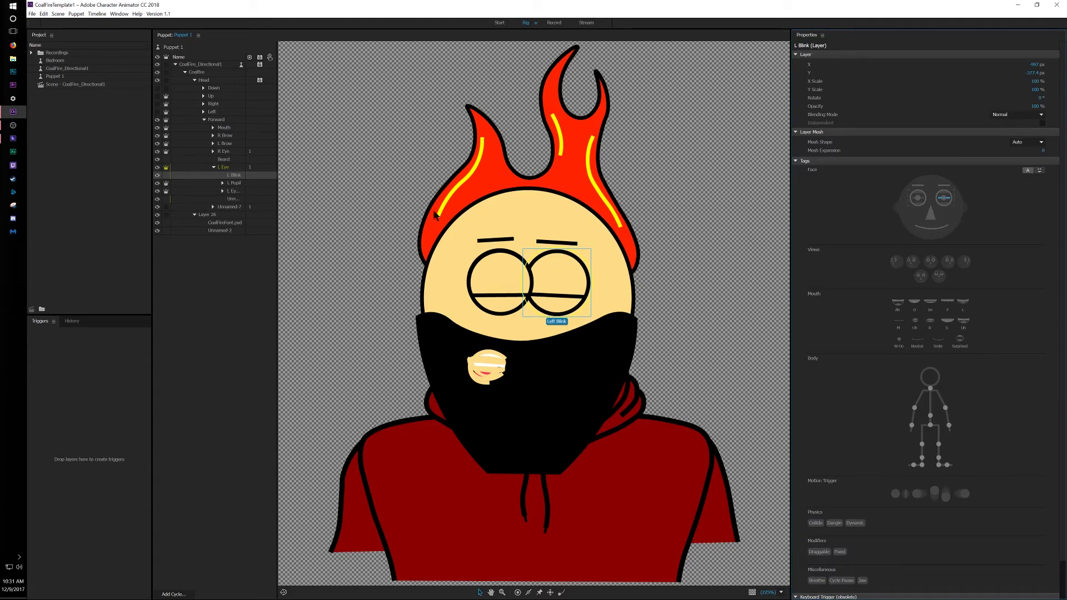
click(222, 183)
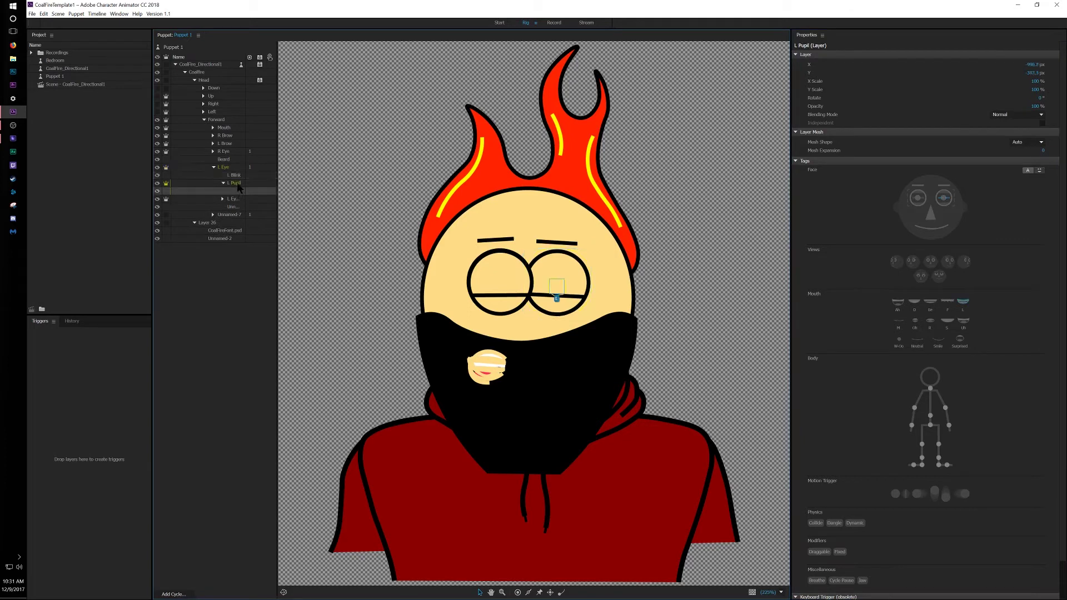
click(236, 183)
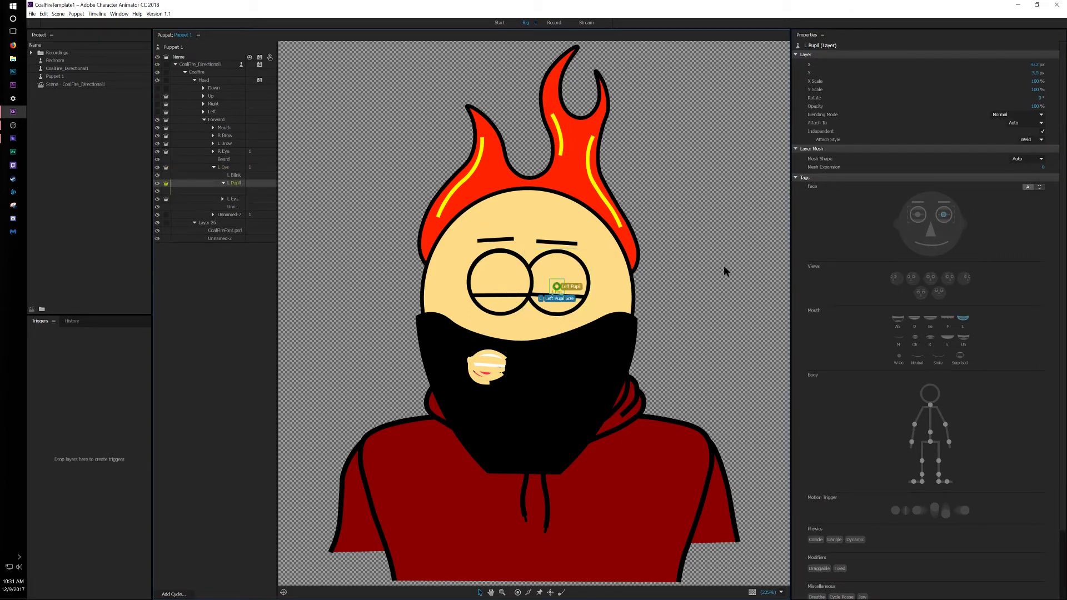
click(230, 168)
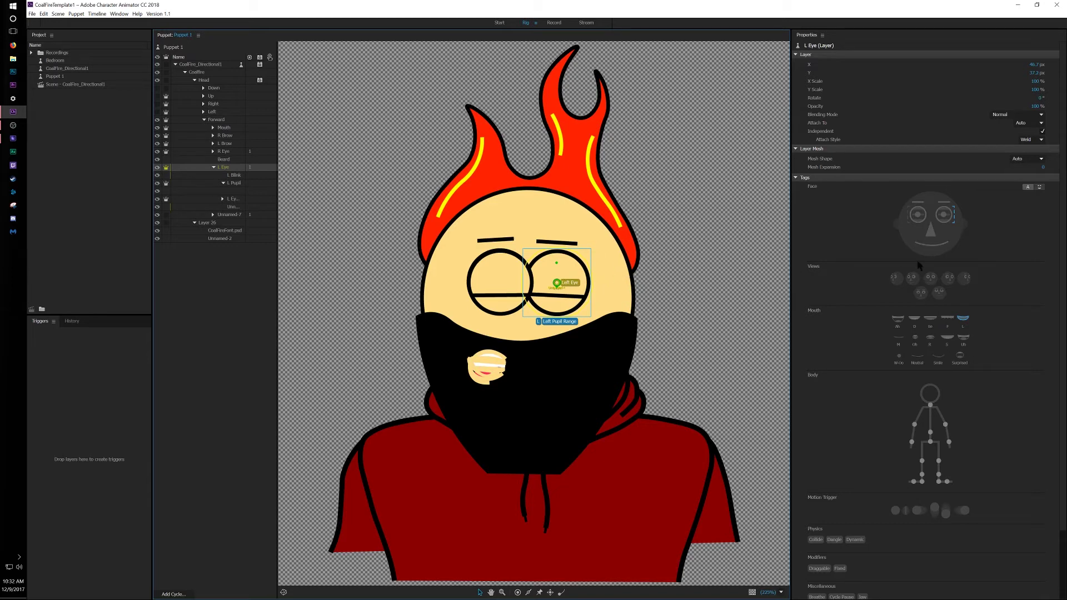
Apply the Nose tag, toggle the Forward and Down head views to check them, and collapse L Eye.
click(930, 231)
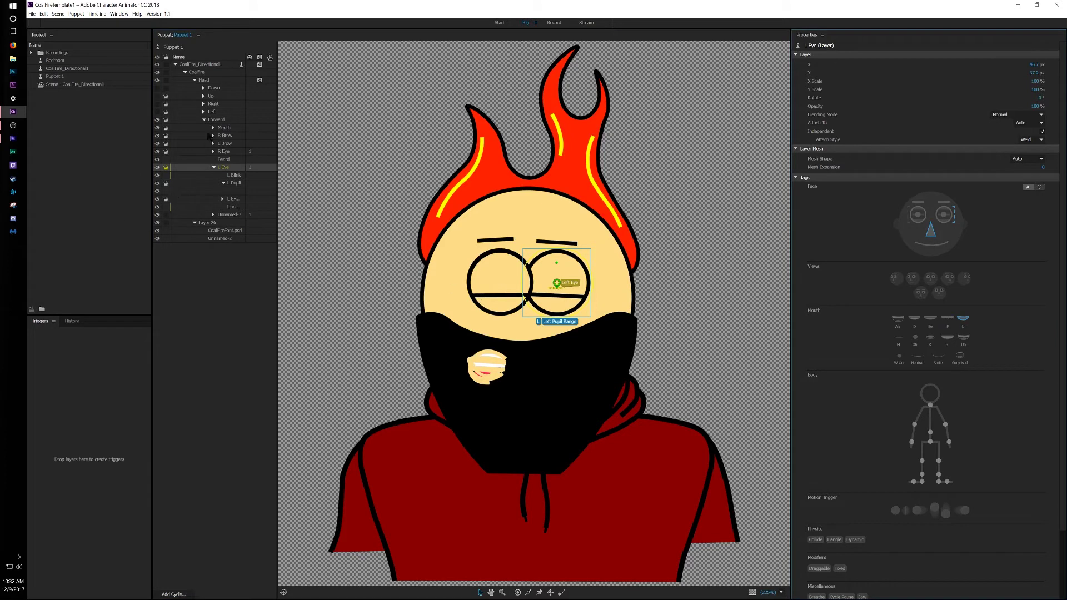
click(157, 120)
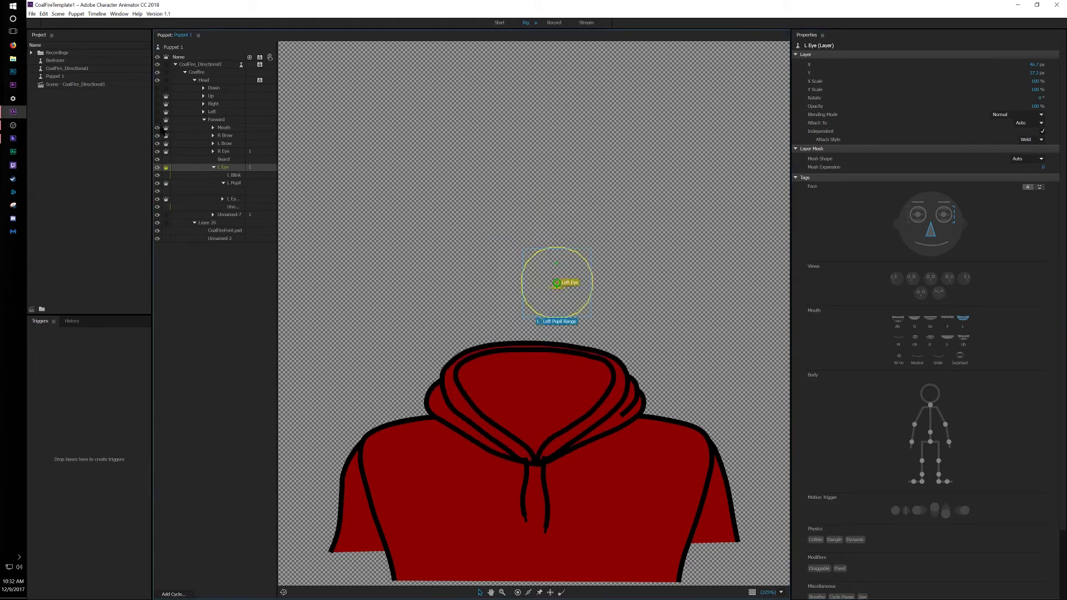
click(158, 120)
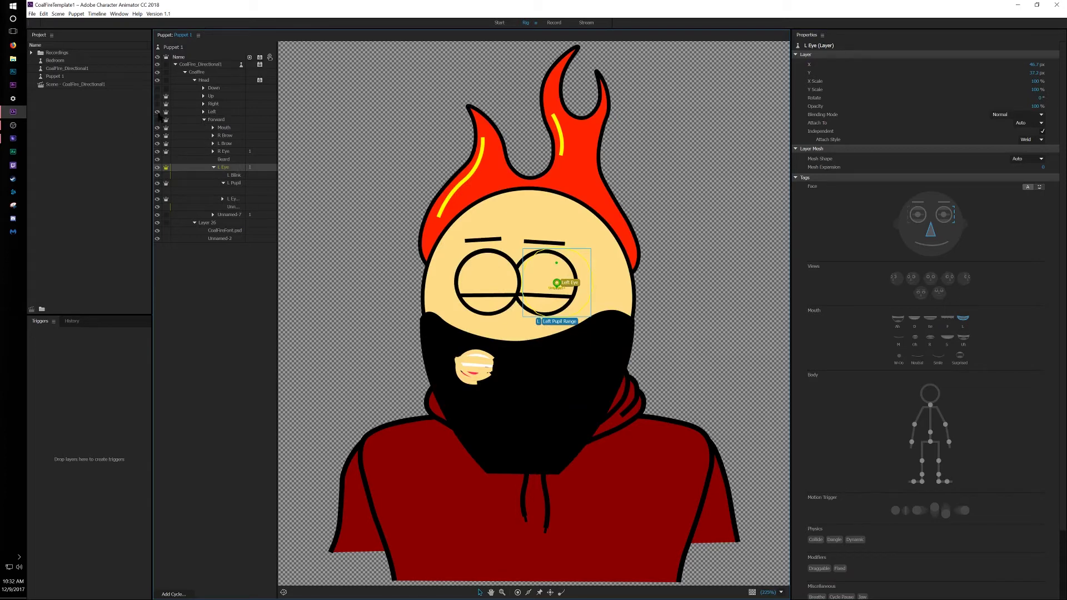
click(158, 118)
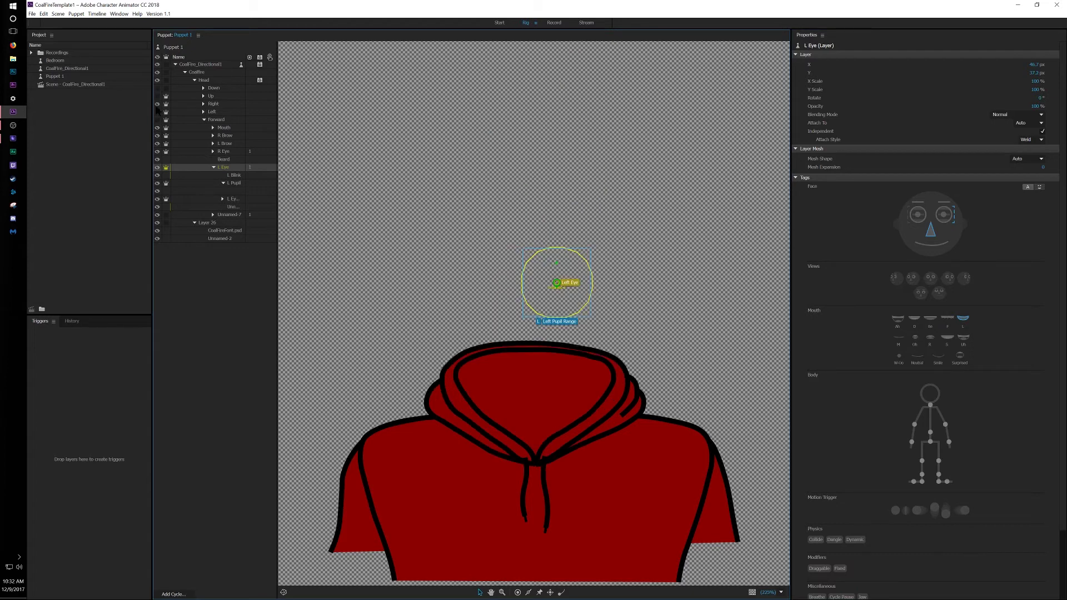
click(158, 118)
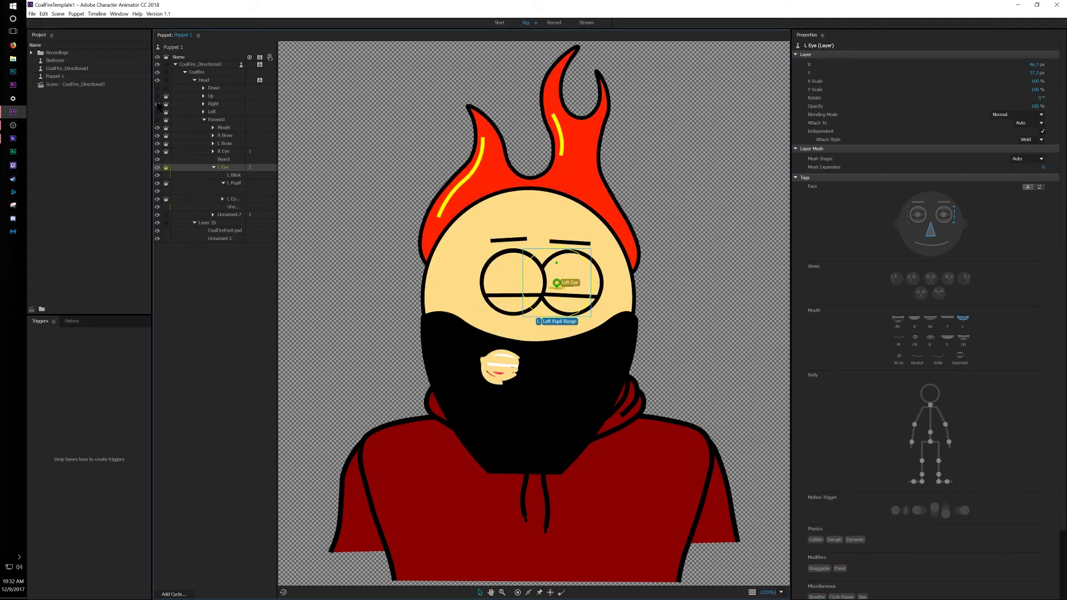
click(159, 107)
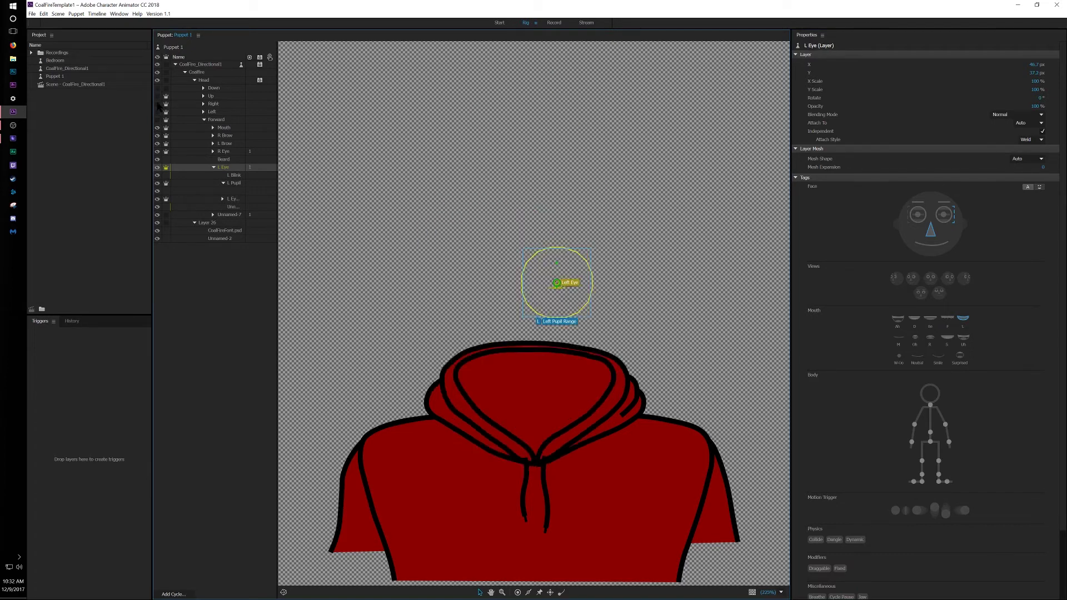
click(158, 88)
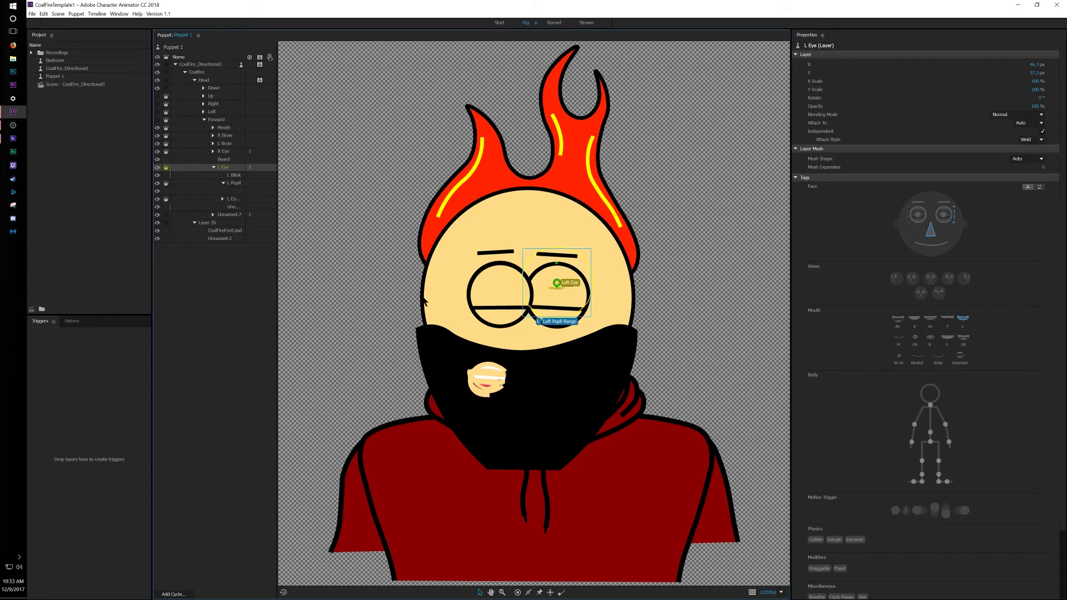
click(214, 167)
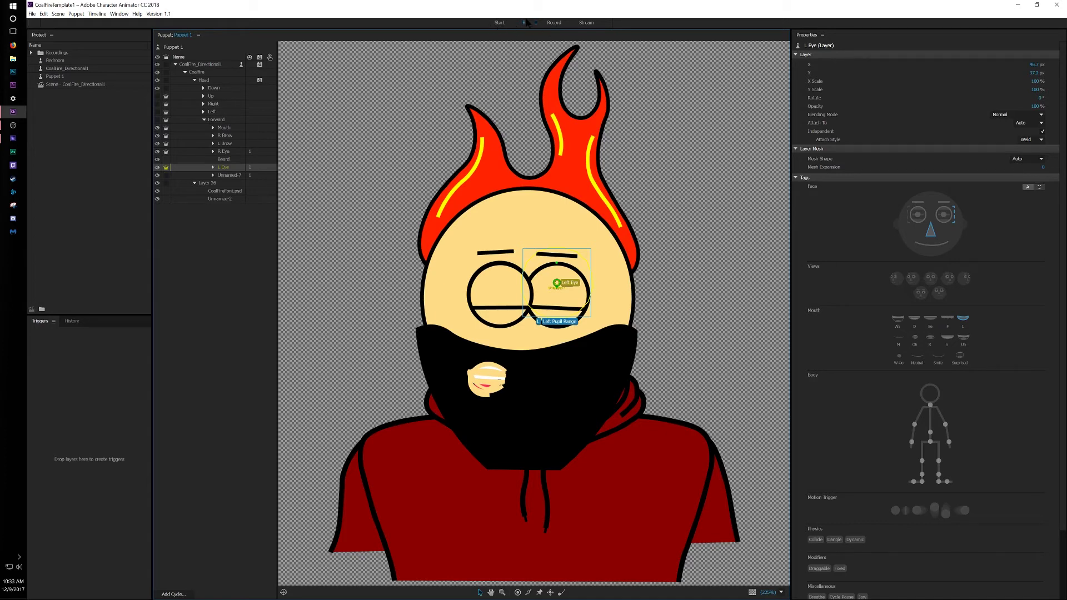
Switch to Record, enlarge the Camera & Microphone panel, and set the rest pose.
click(554, 25)
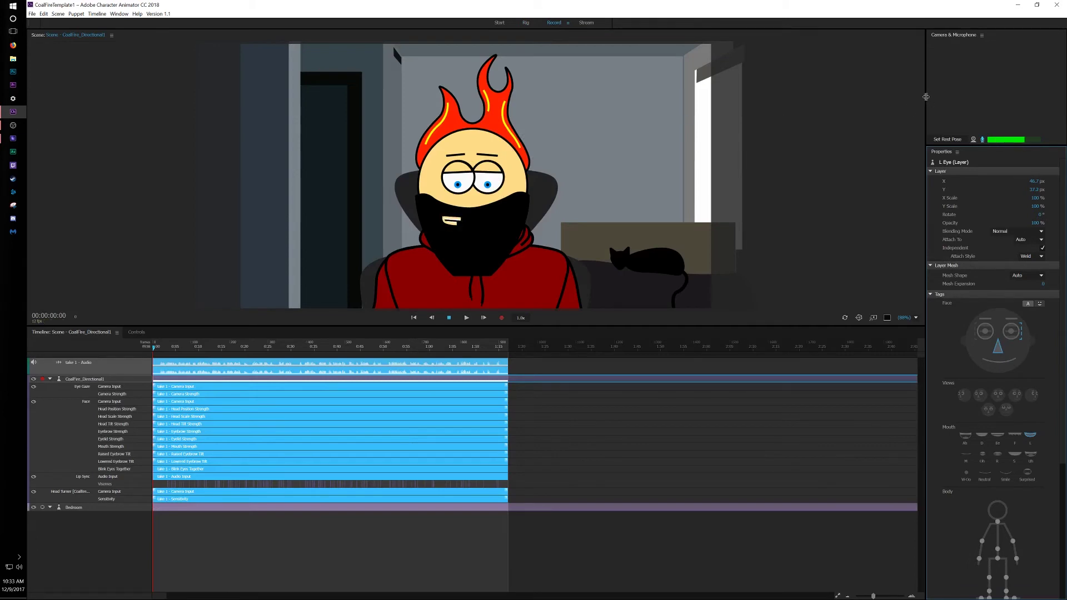
drag(926, 102, 845, 103)
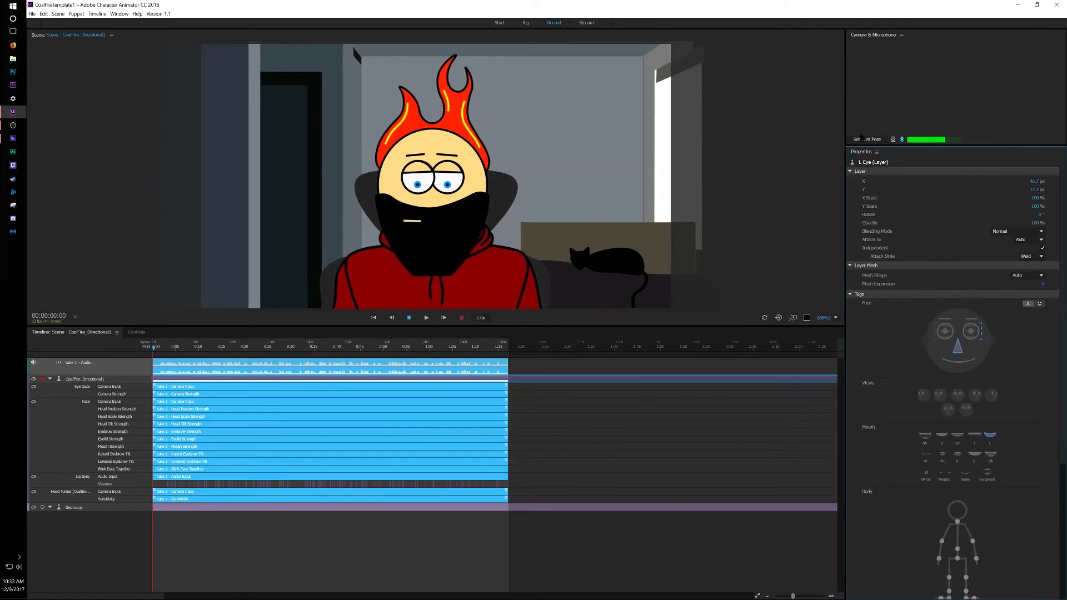
drag(907, 145, 896, 199)
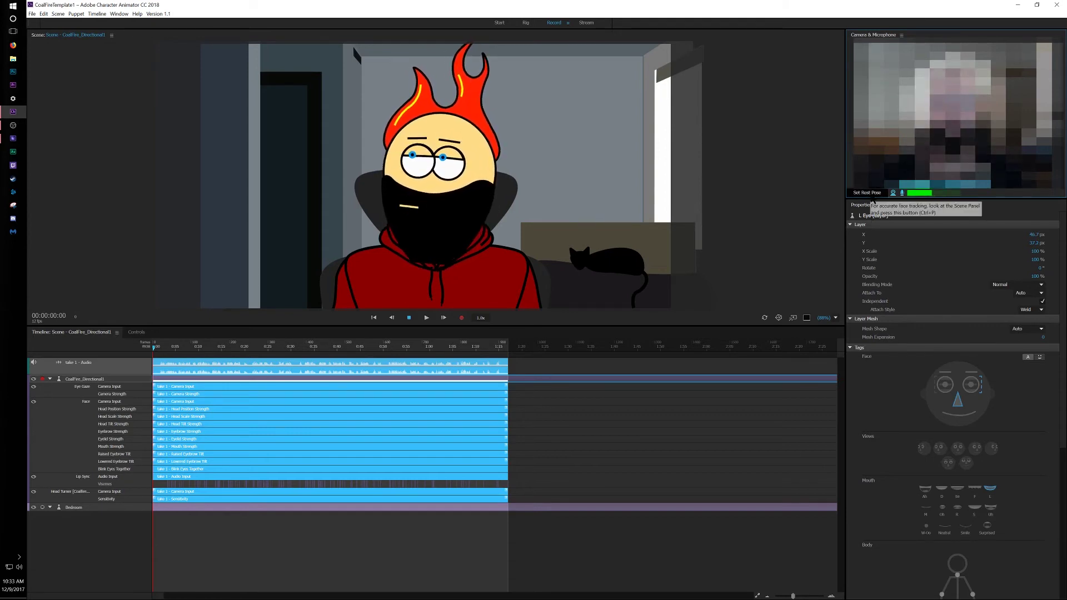
click(872, 195)
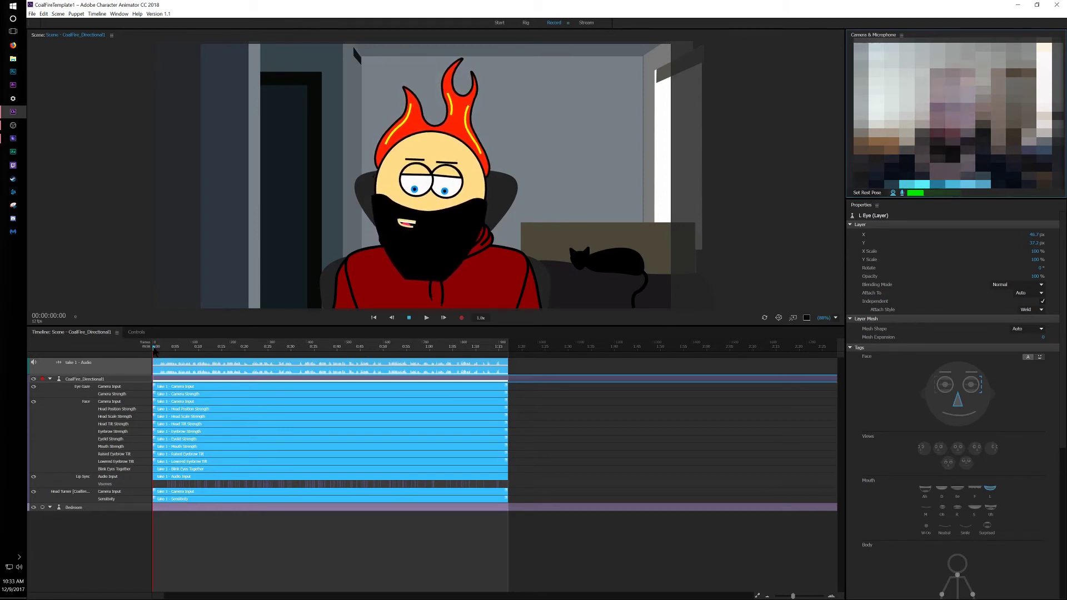
Play the take, turn the camera input off, and select the Lip Sync audio take.
key(space)
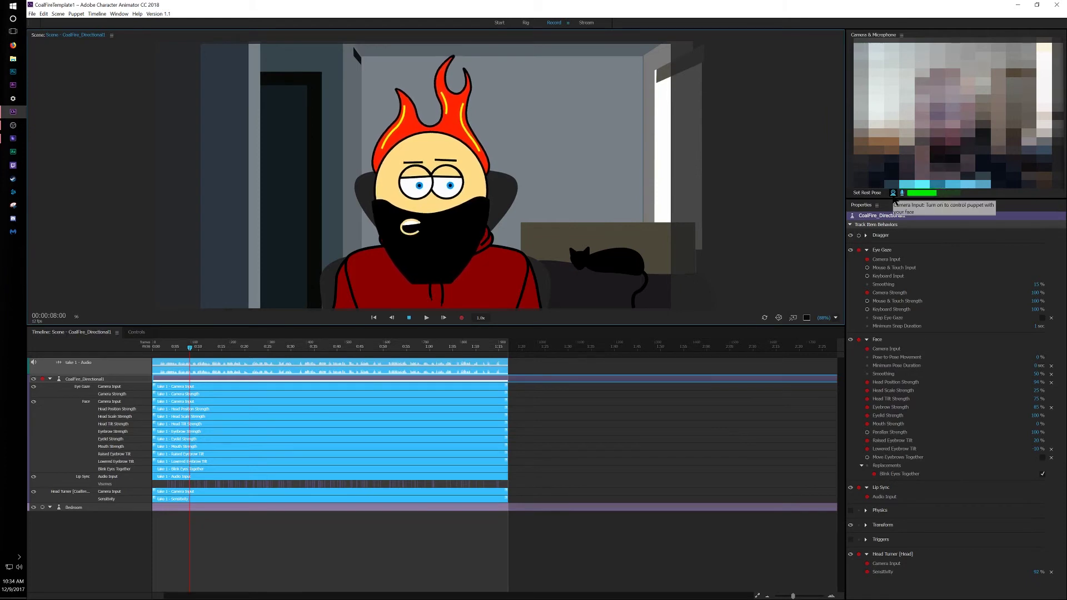
click(893, 194)
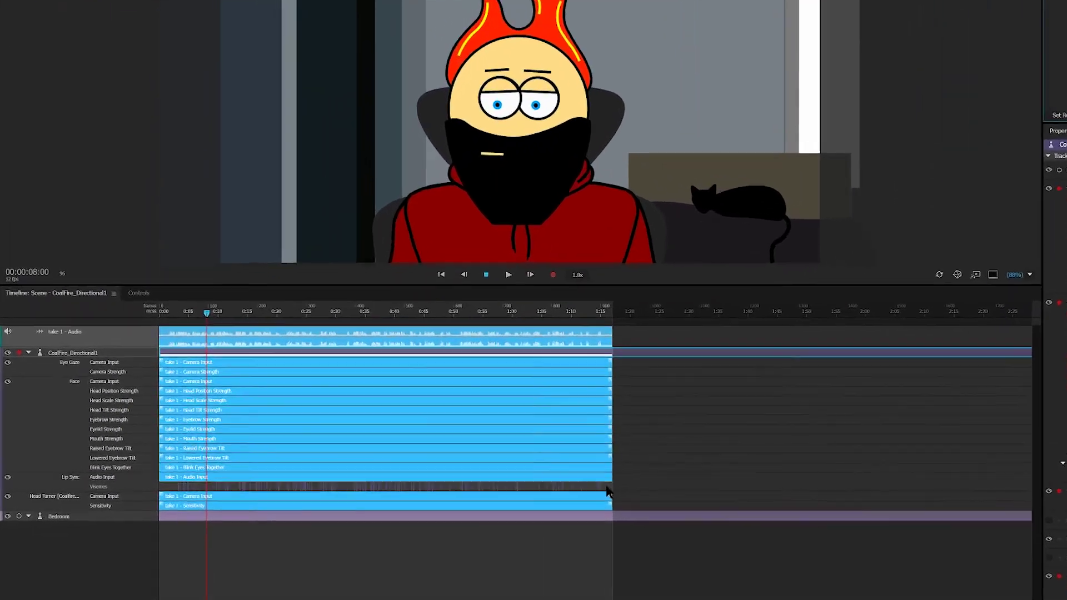
click(467, 476)
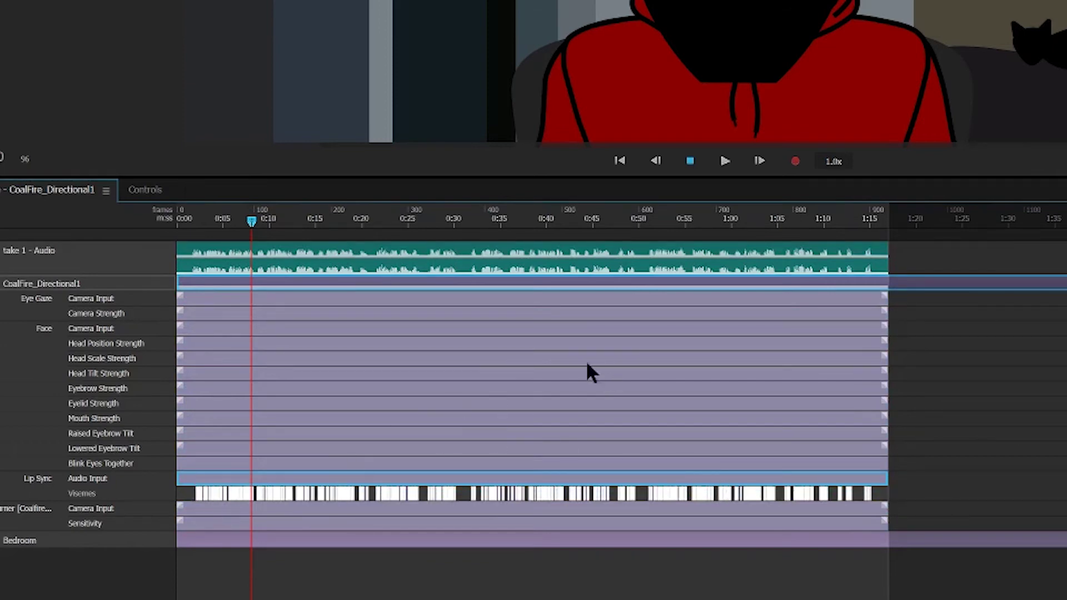
Place the playhead at 00:00:34:08 in the take.
click(474, 219)
drag(477, 222, 496, 220)
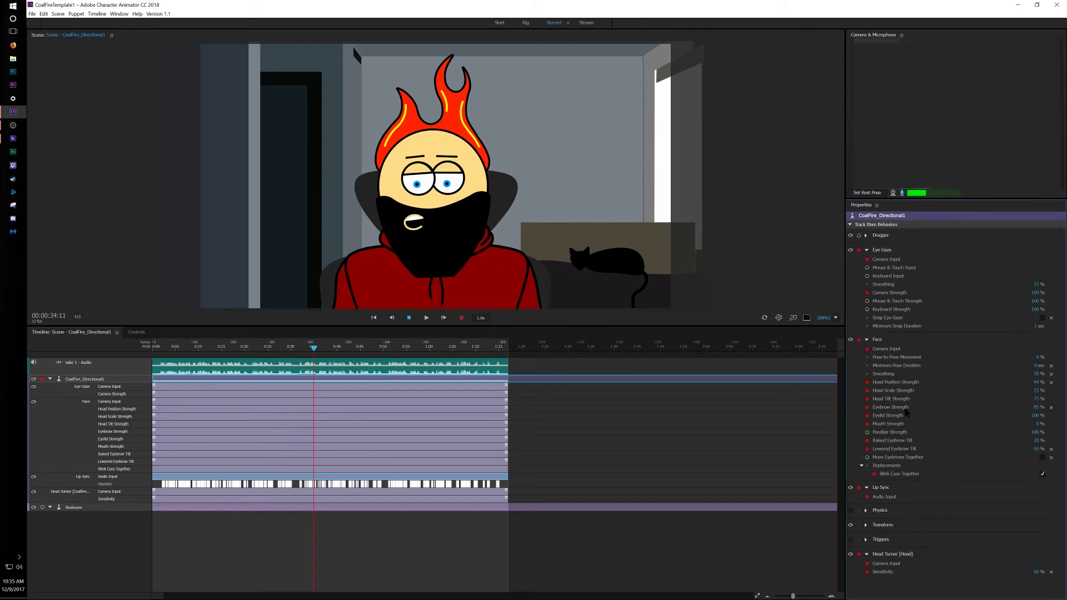
Re-enable the live webcam input in the Camera & Microphone panel so face tracking drives the puppet.
mouse_move(906, 411)
click(894, 193)
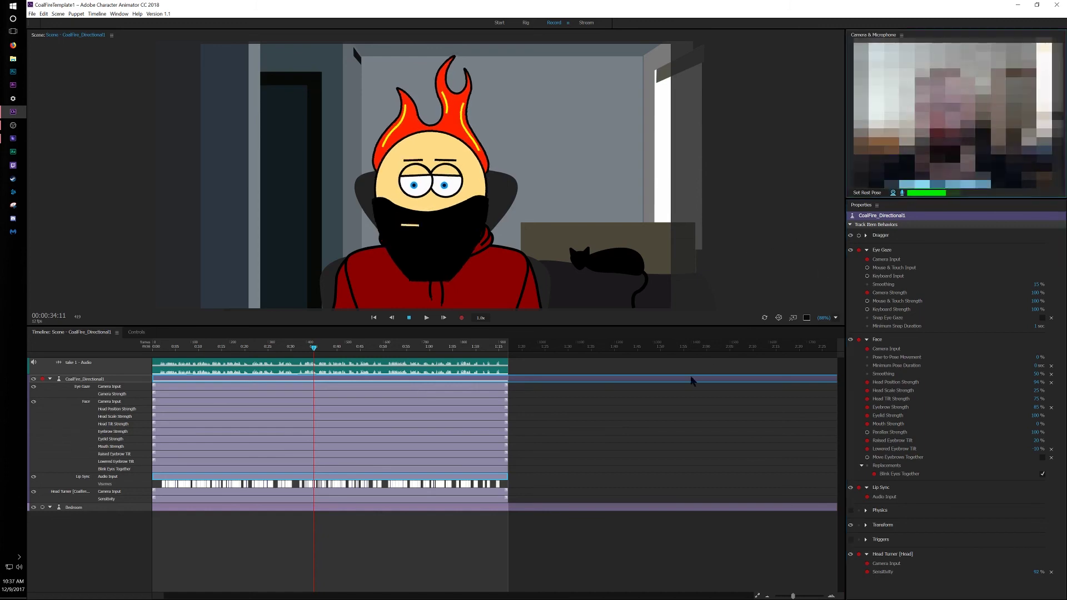